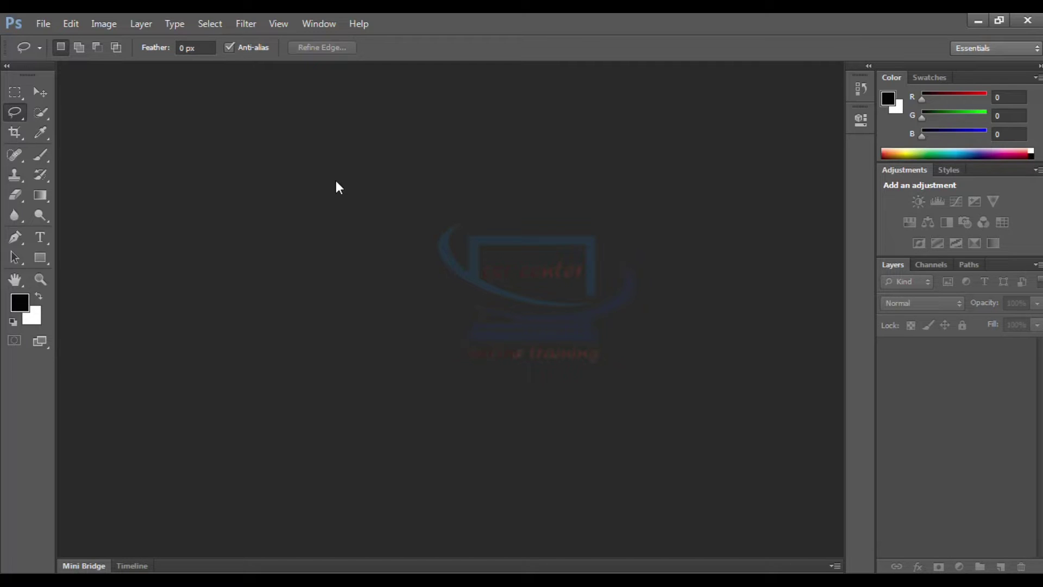
# - Open the image named 3 from the Downloads folder
pyautogui.hotkey('ctrl', 'o')
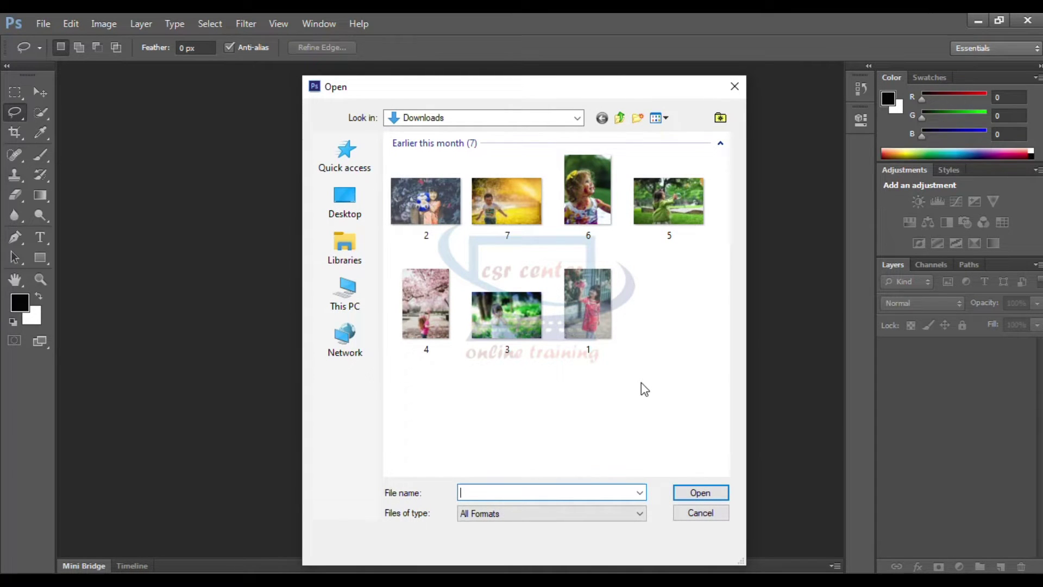
pyautogui.click(516, 312)
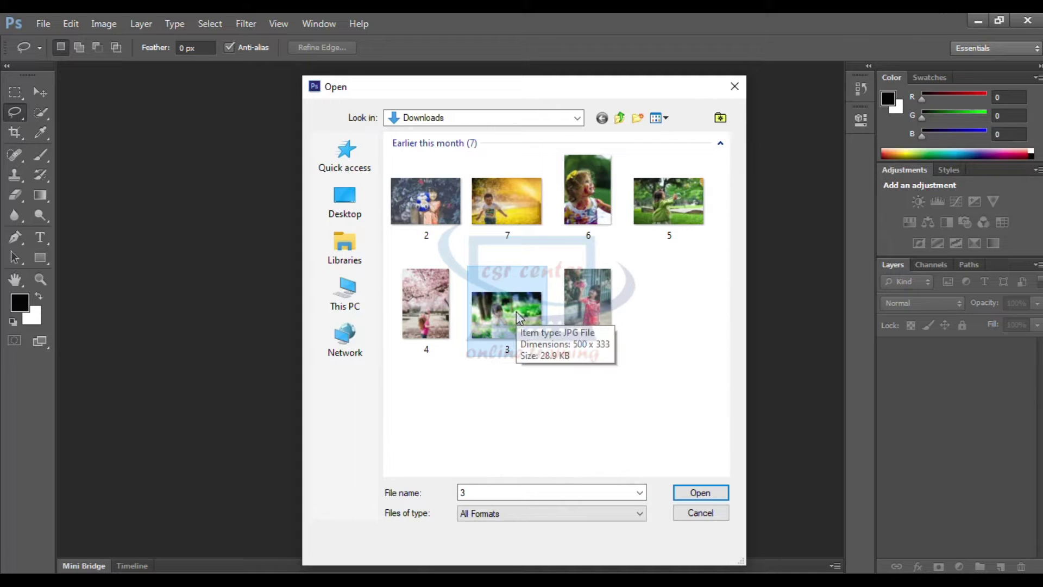
pyautogui.click(691, 492)
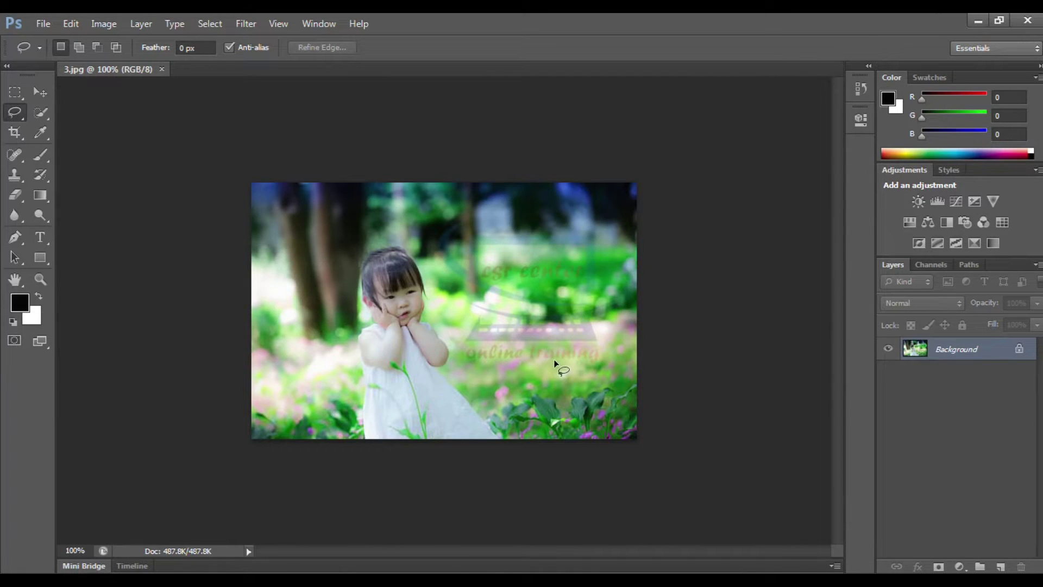
# - Select the girl with a Rectangular Marquee reaching down to the photo's lower edge and copy the selection
pyautogui.press('v')
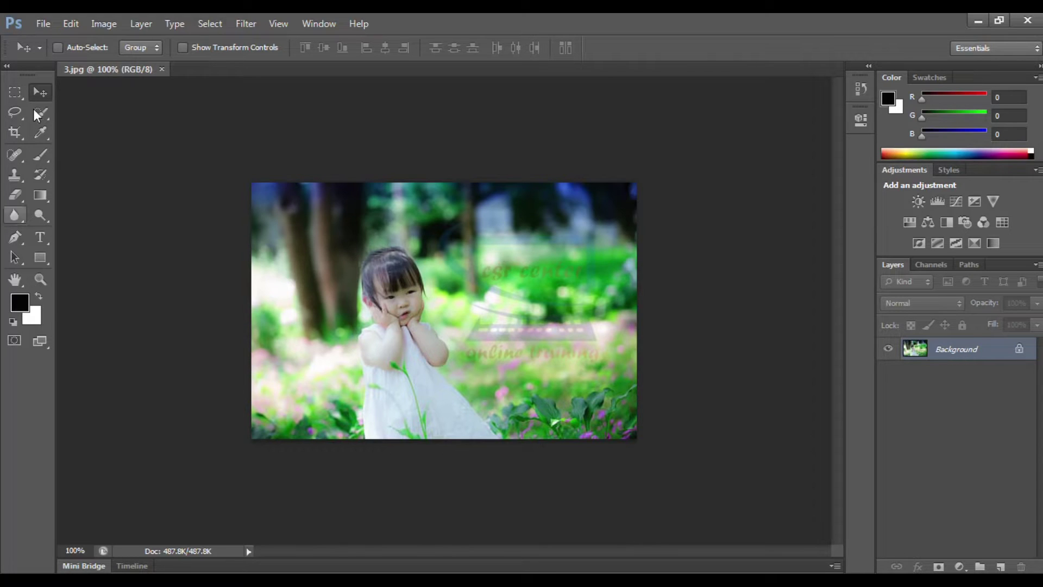
pyautogui.click(16, 94)
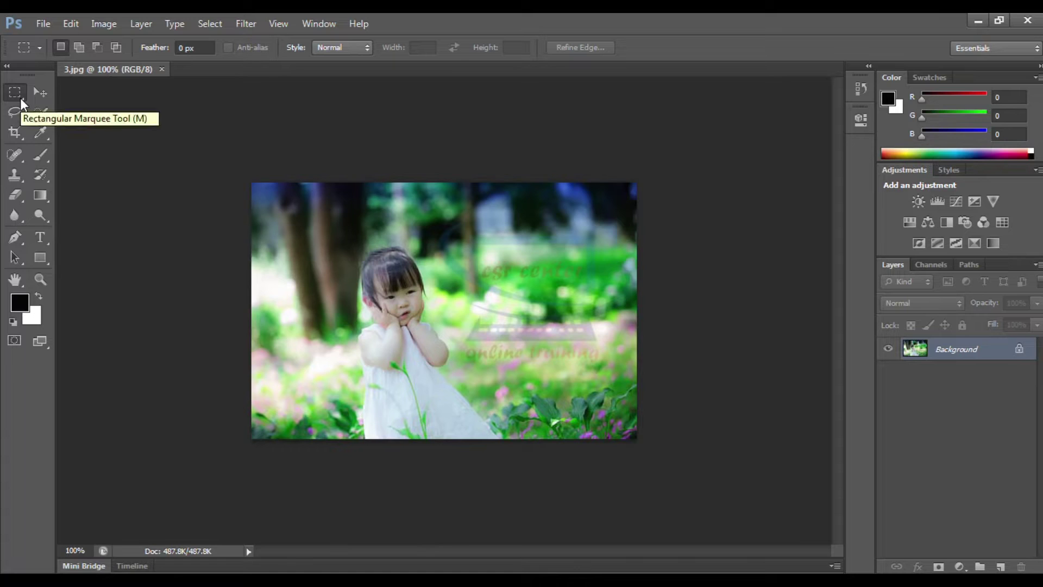
pyautogui.rightClick(24, 104)
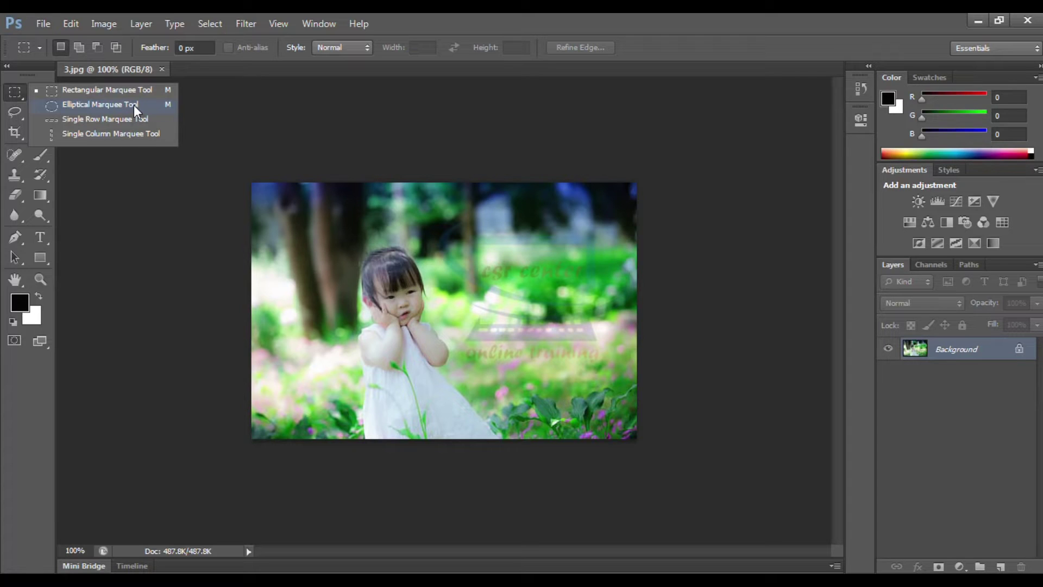
pyautogui.click(124, 97)
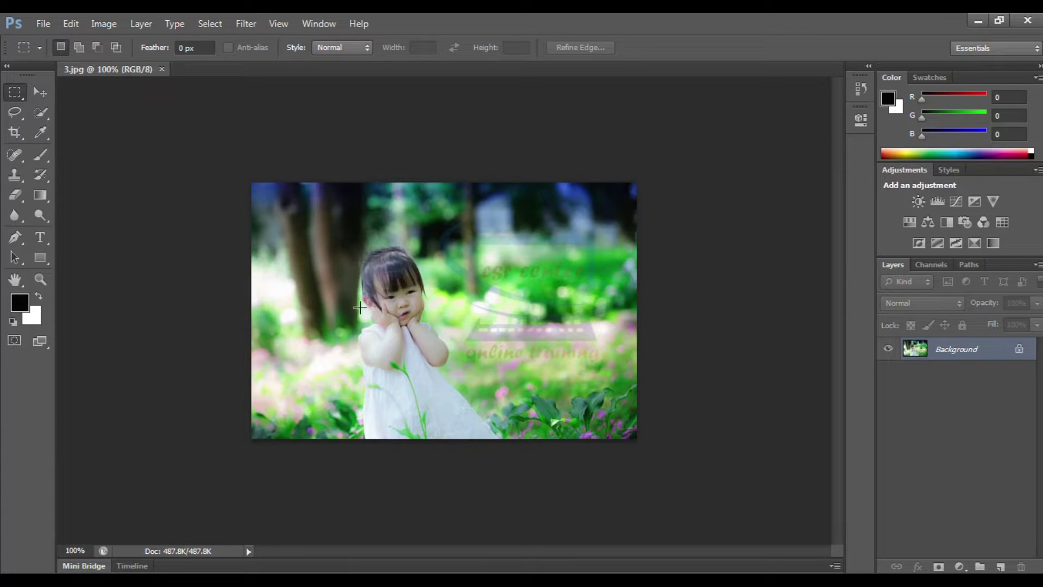
pyautogui.moveTo(315, 230); pyautogui.dragTo(511, 439)
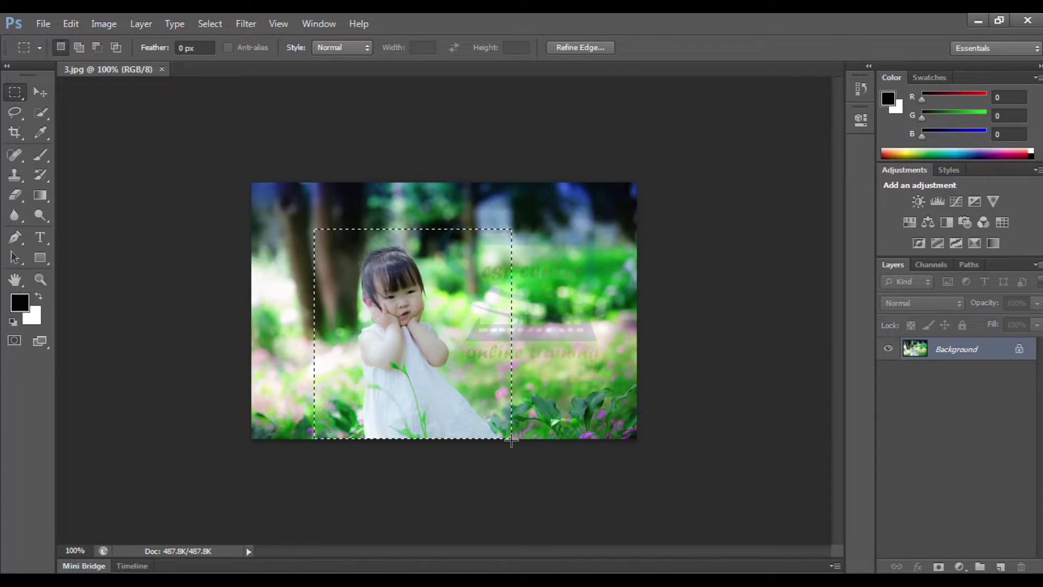
pyautogui.hotkey('ctrl', 'c')
# - Create a new transparent document 10 inches wide and 5 inches high
pyautogui.hotkey('ctrl', 'n')
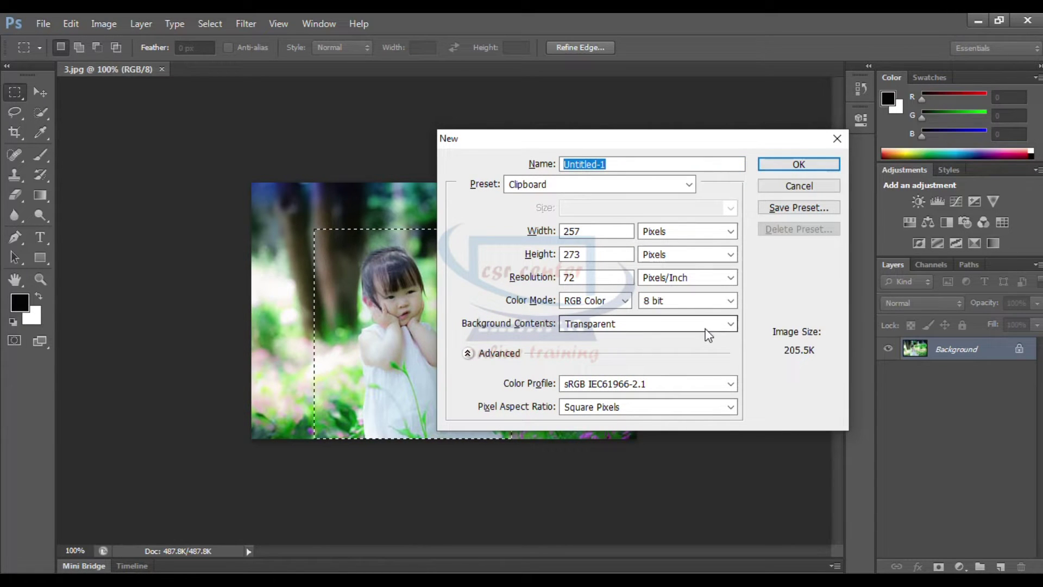
pyautogui.click(713, 232)
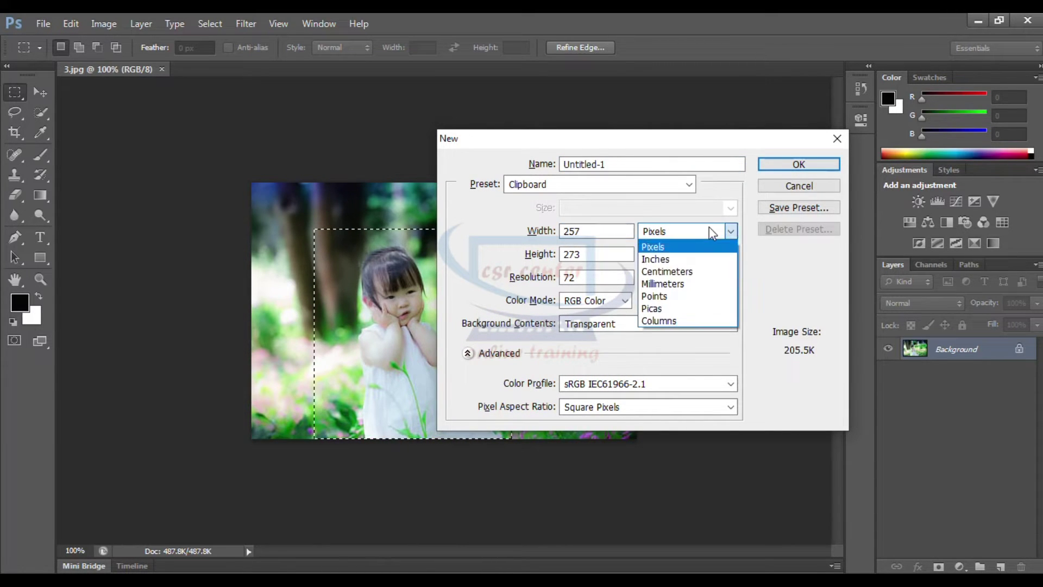
pyautogui.click(656, 259)
pyautogui.doubleClick(600, 229)
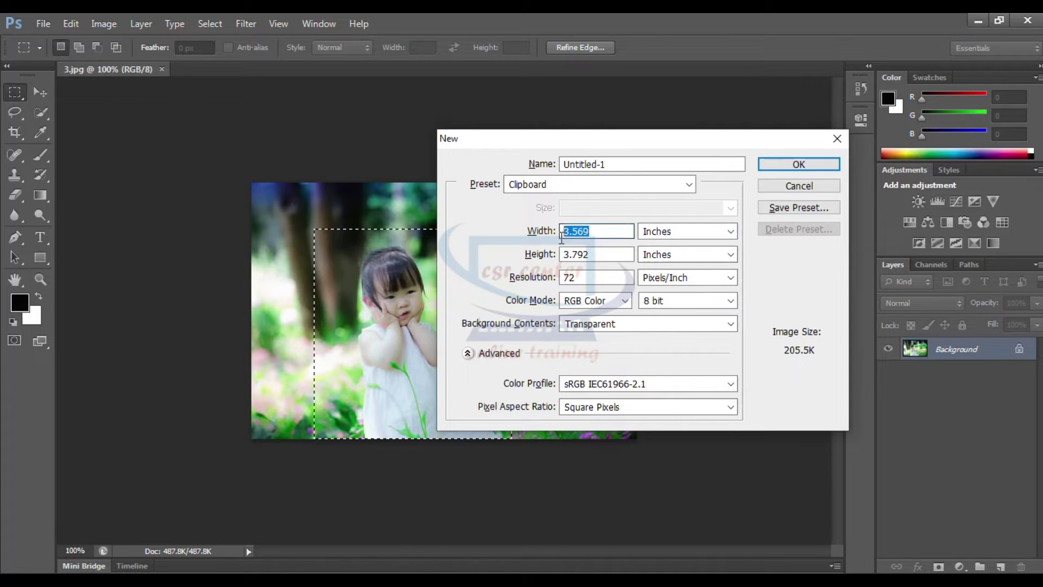
pyautogui.write('10')
pyautogui.press('Tab')
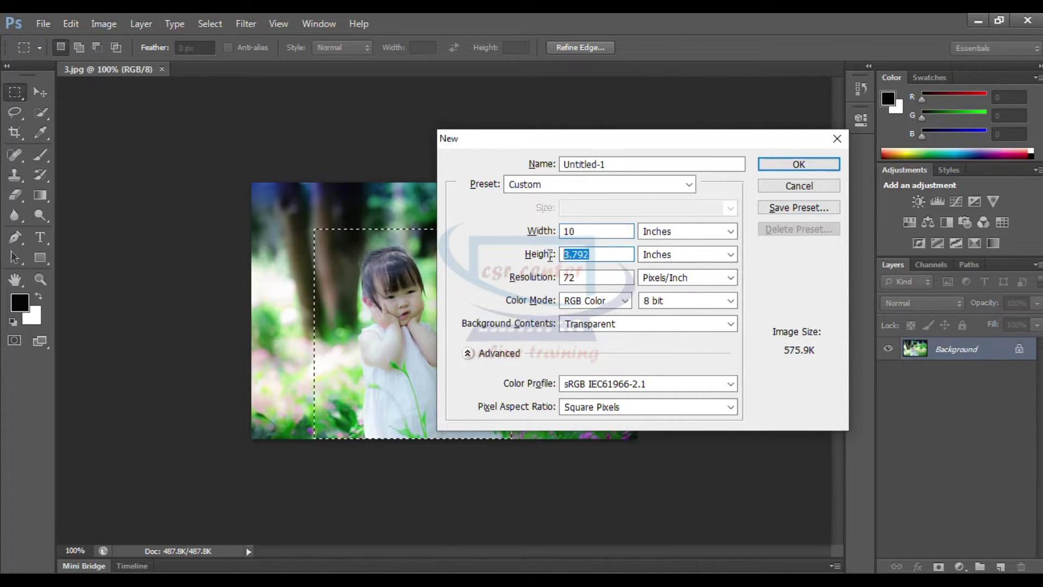
pyautogui.write('5')
pyautogui.click(796, 164)
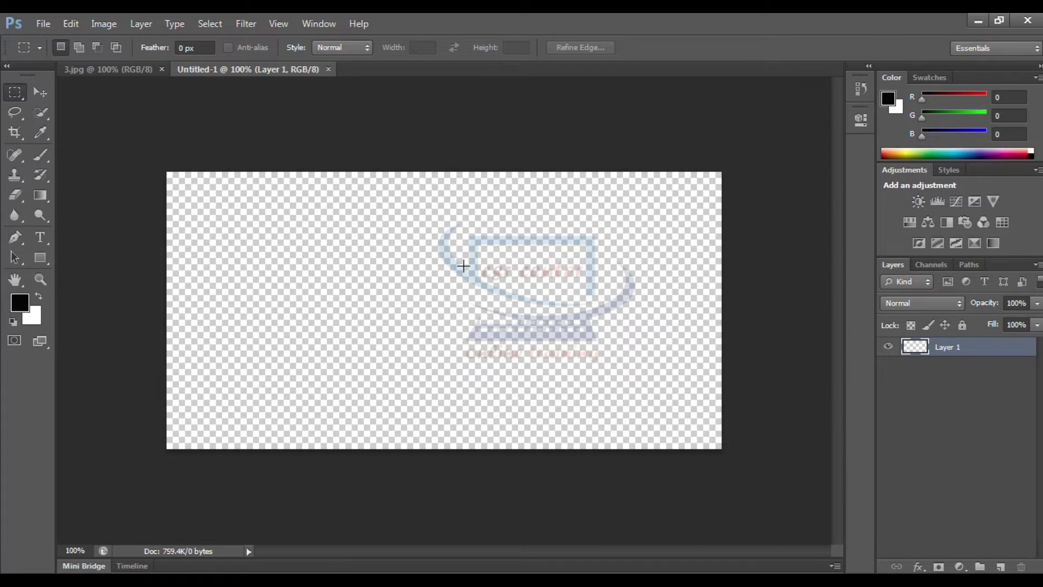
# - Paste the copied photo and scale it down to about 66% width and 70% height
pyautogui.hotkey('ctrl', 'v')
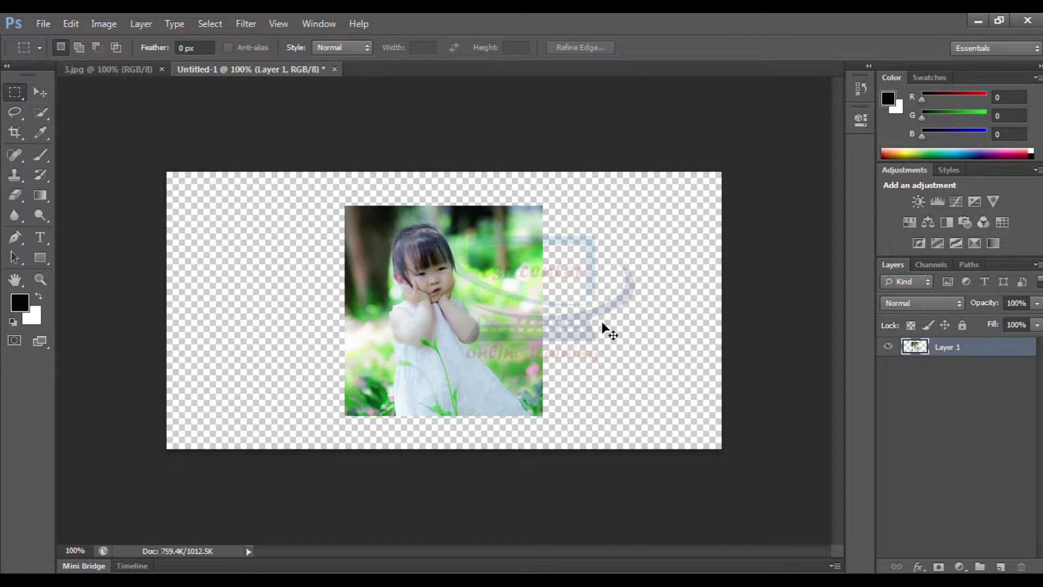
pyautogui.hotkey('ctrl', 't')
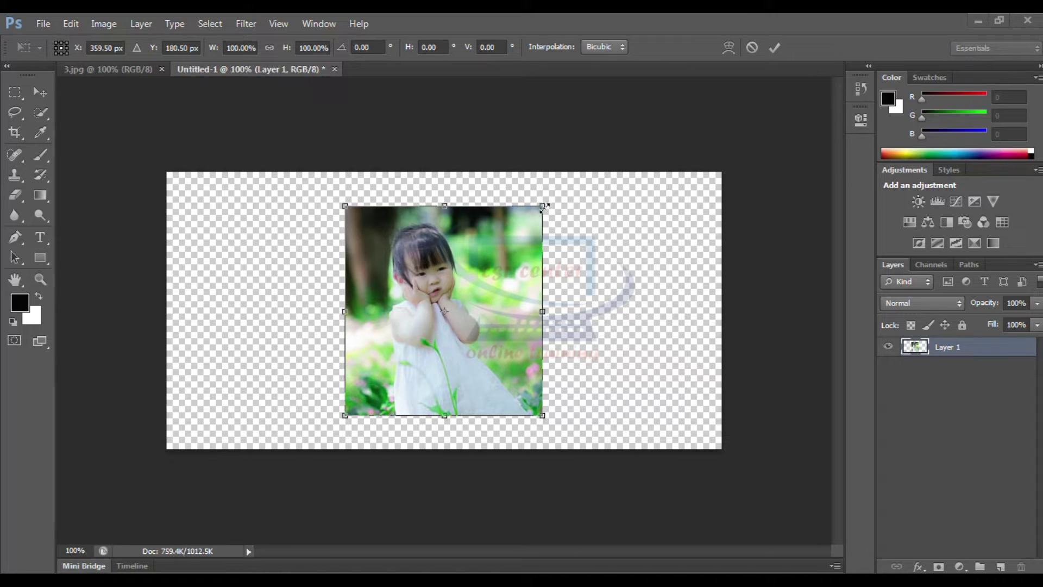
pyautogui.moveTo(543, 207); pyautogui.dragTo(475, 270)
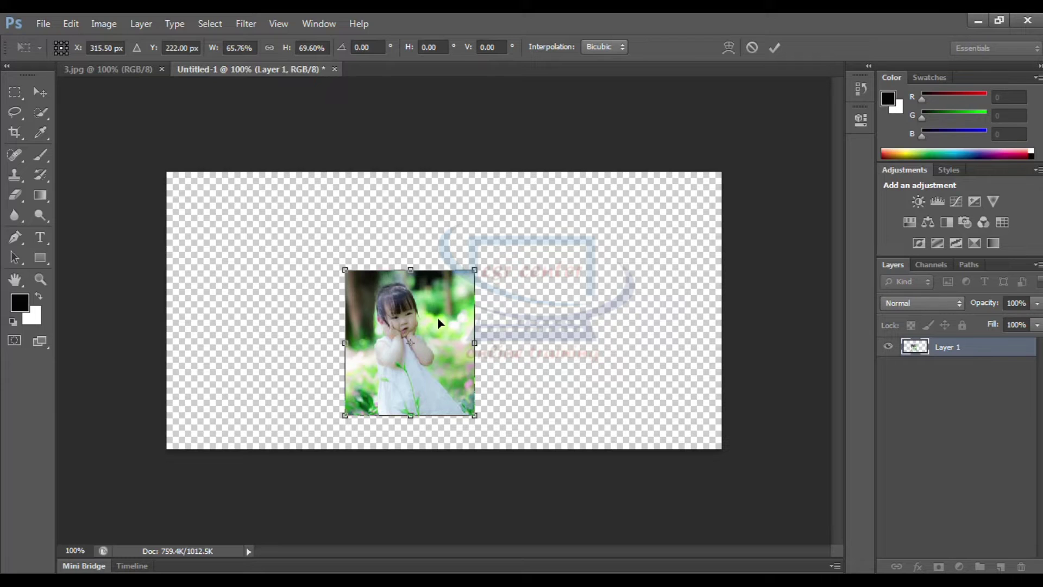
pyautogui.press('Return')
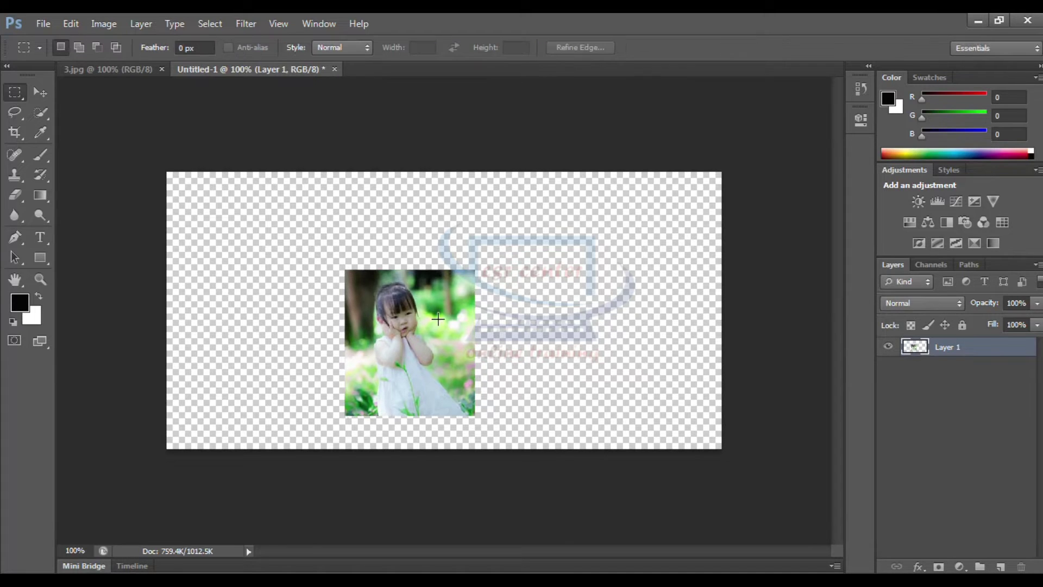
# - Move the photo to the canvas's upper-left corner and scale it down further to about 81%
pyautogui.click(38, 95)
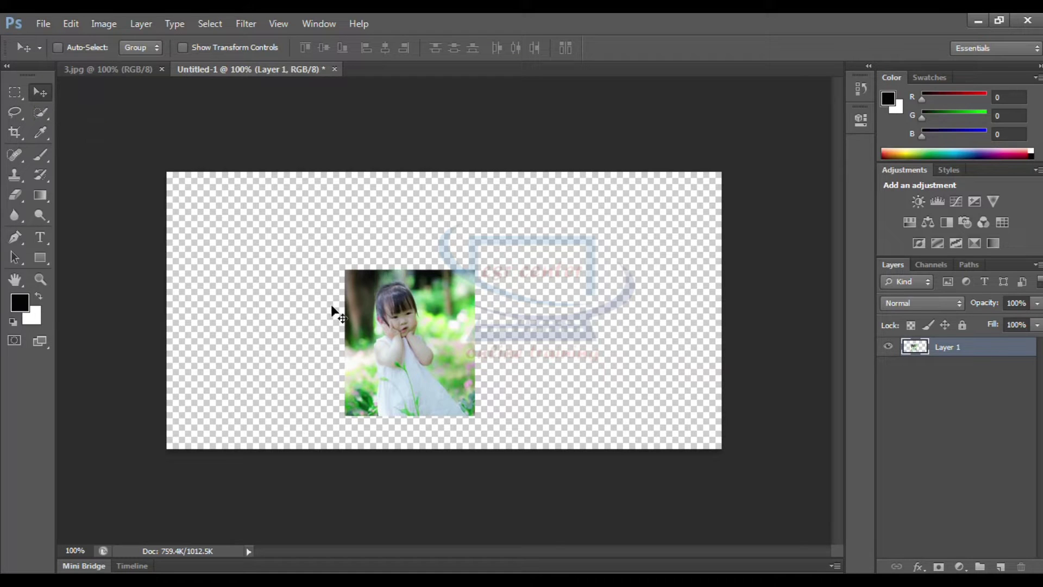
pyautogui.moveTo(406, 340); pyautogui.dragTo(244, 254)
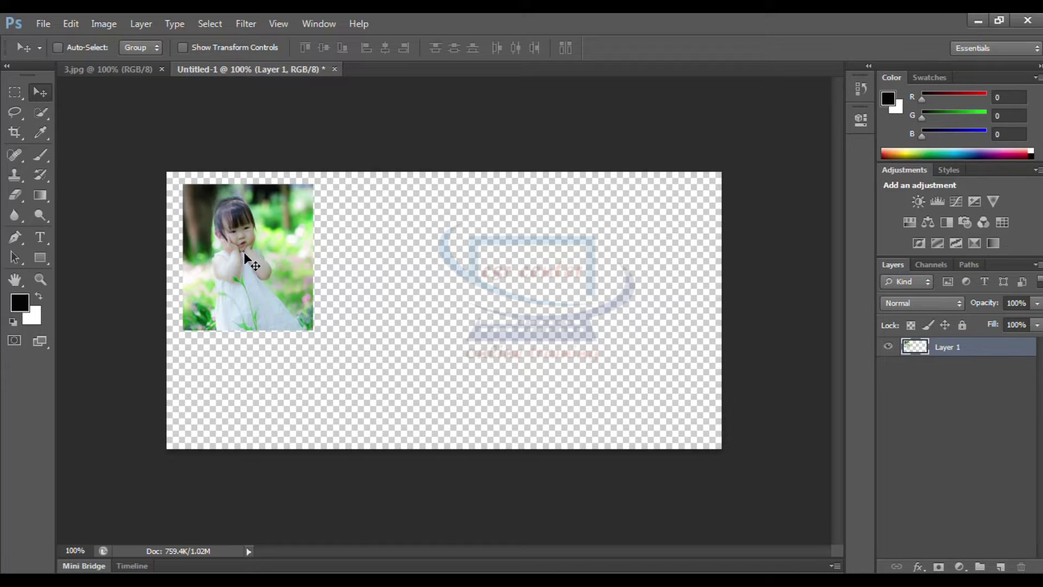
pyautogui.hotkey('ctrl', 't')
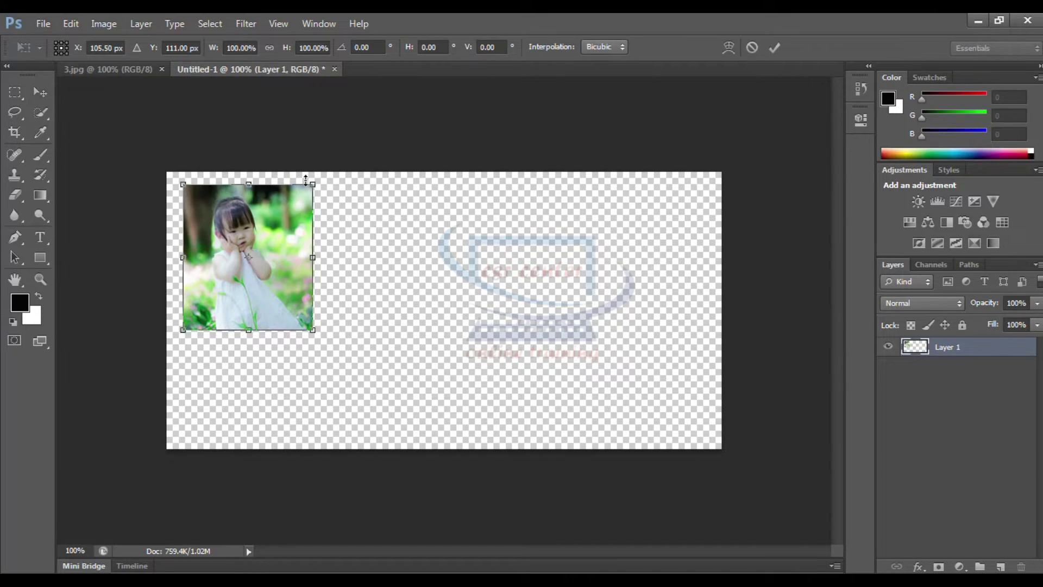
pyautogui.moveTo(314, 182); pyautogui.dragTo(289, 212)
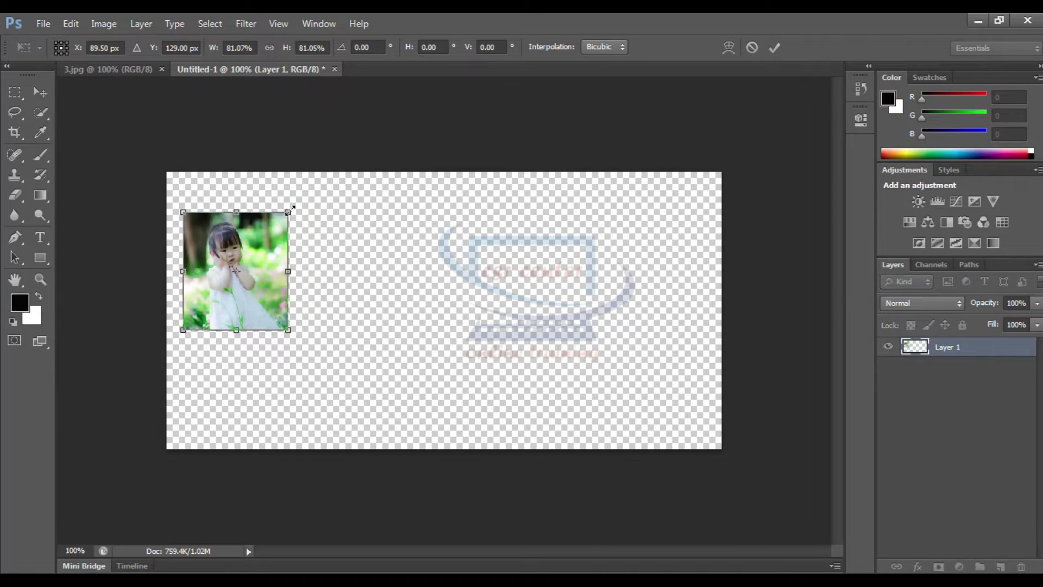
pyautogui.press('Return')
pyautogui.moveTo(244, 263); pyautogui.dragTo(242, 233)
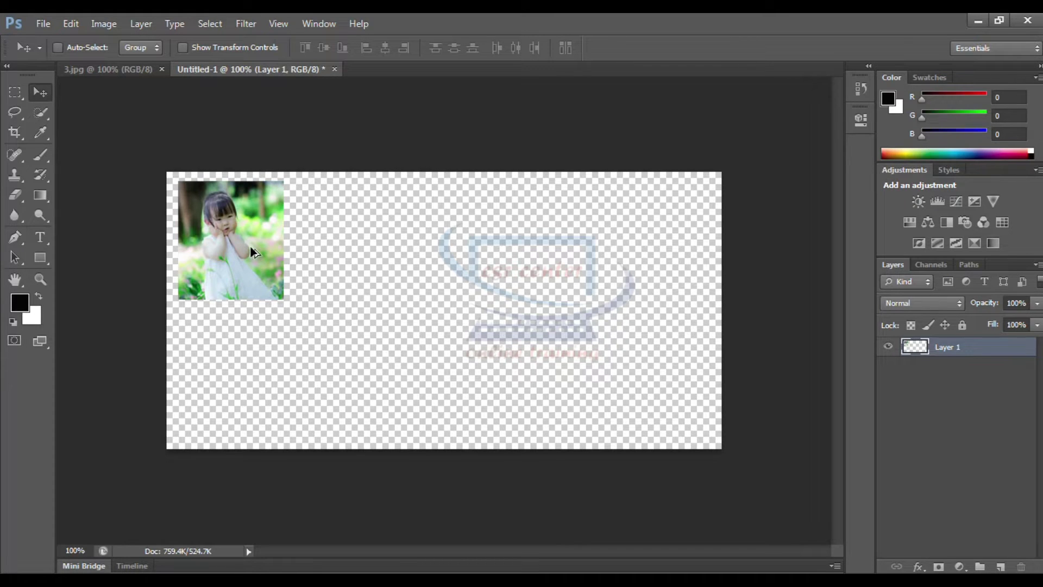
# - Duplicate the photo eight times, spreading the photos over an upper row of four and a lower row of five
pyautogui.moveTo(252, 253); pyautogui.dragTo(371, 255)
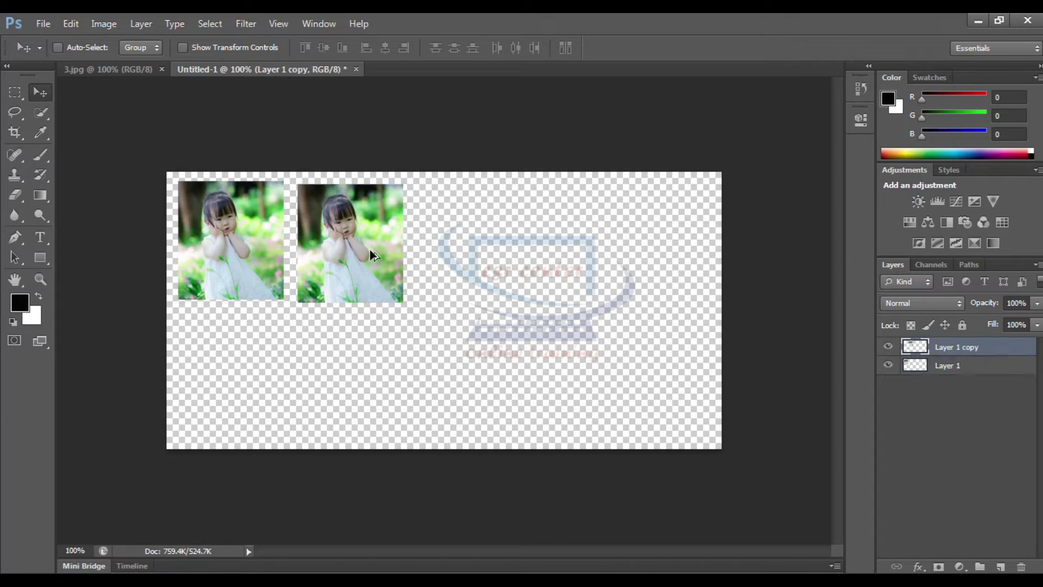
pyautogui.moveTo(364, 246); pyautogui.dragTo(249, 376)
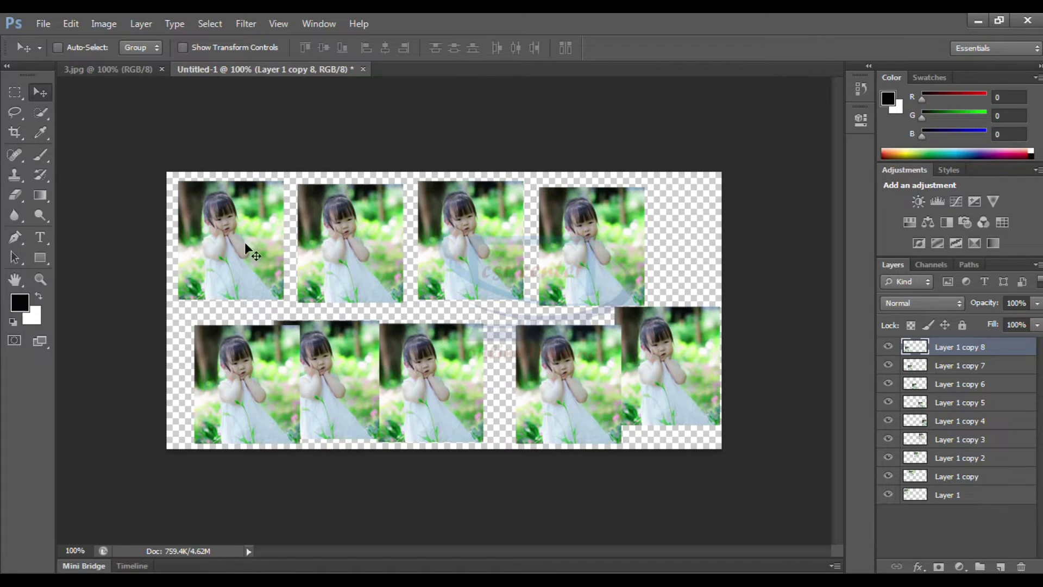
pyautogui.rightClick(225, 223)
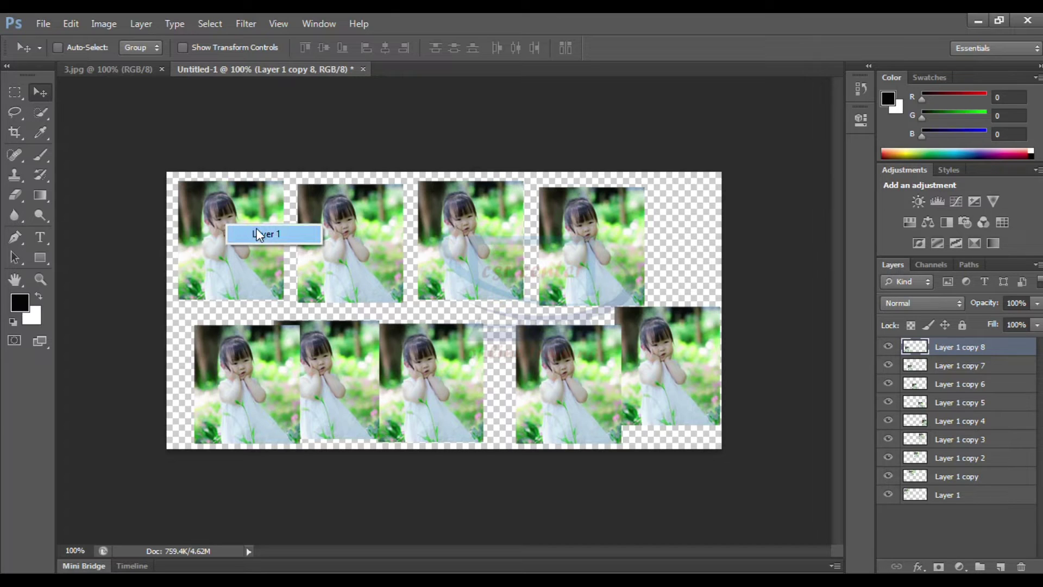
pyautogui.rightClick(450, 234)
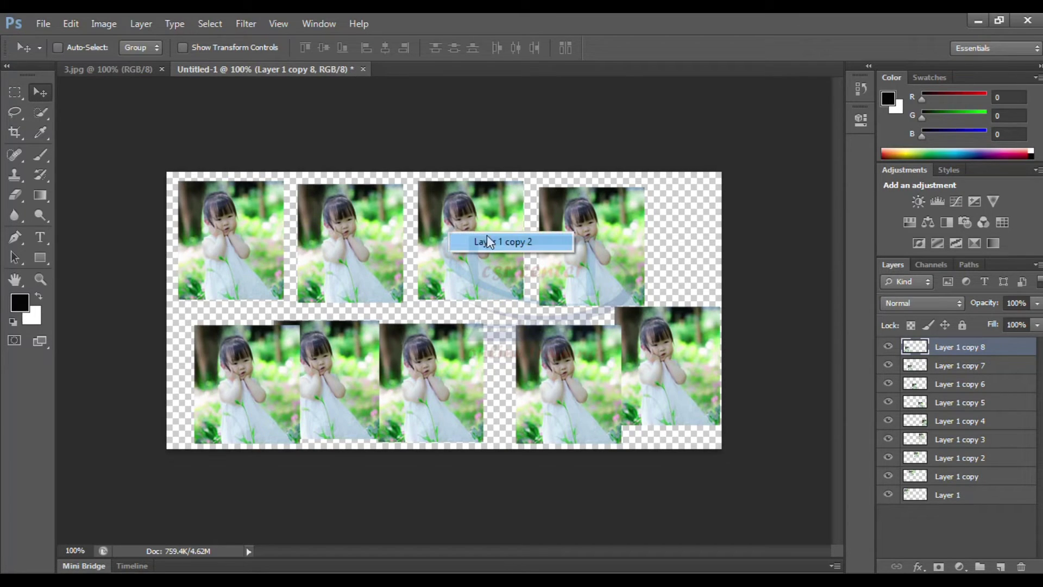
pyautogui.rightClick(560, 373)
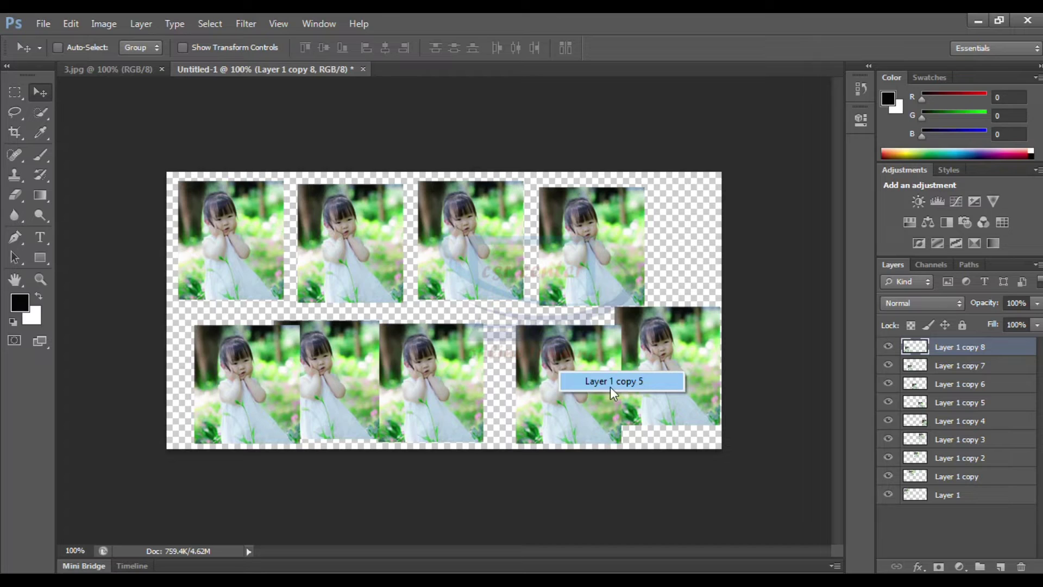
pyautogui.click(702, 239)
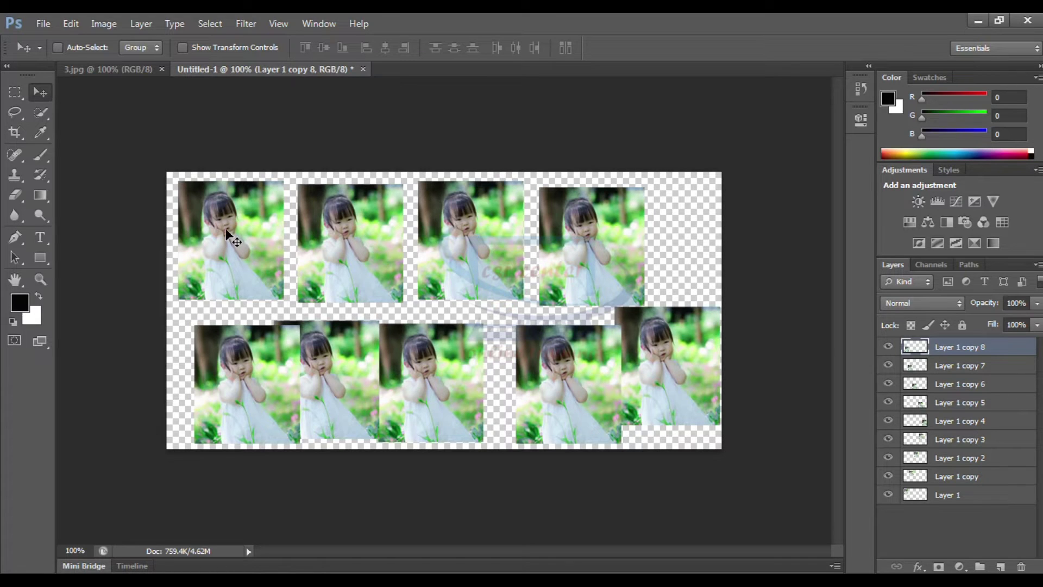
# - Move the second and third upper-row photos, Layer 1 copy and Layer 1 copy 2, flush against their left neighbours
pyautogui.rightClick(348, 216)
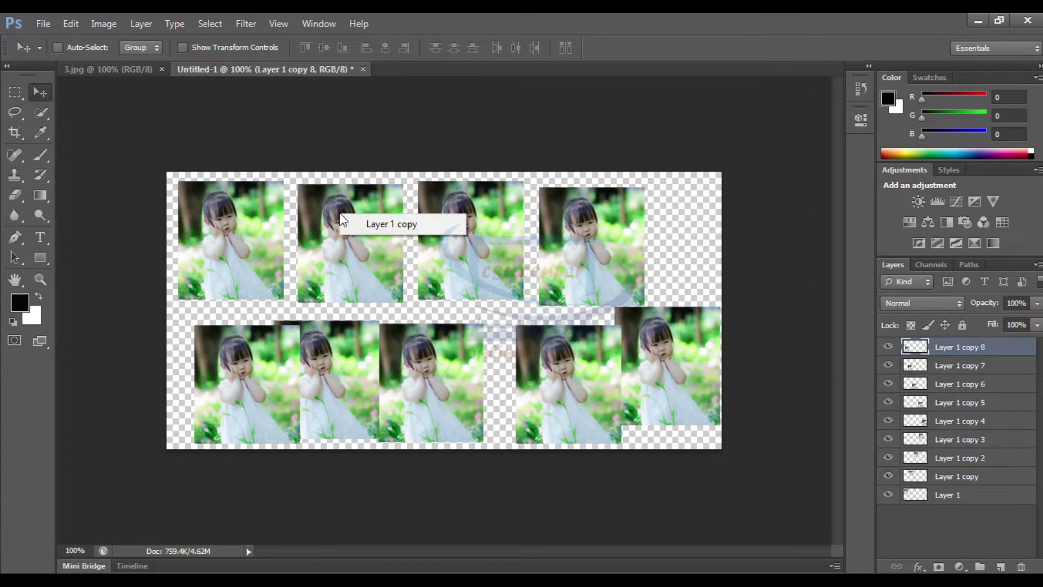
pyautogui.click(376, 224)
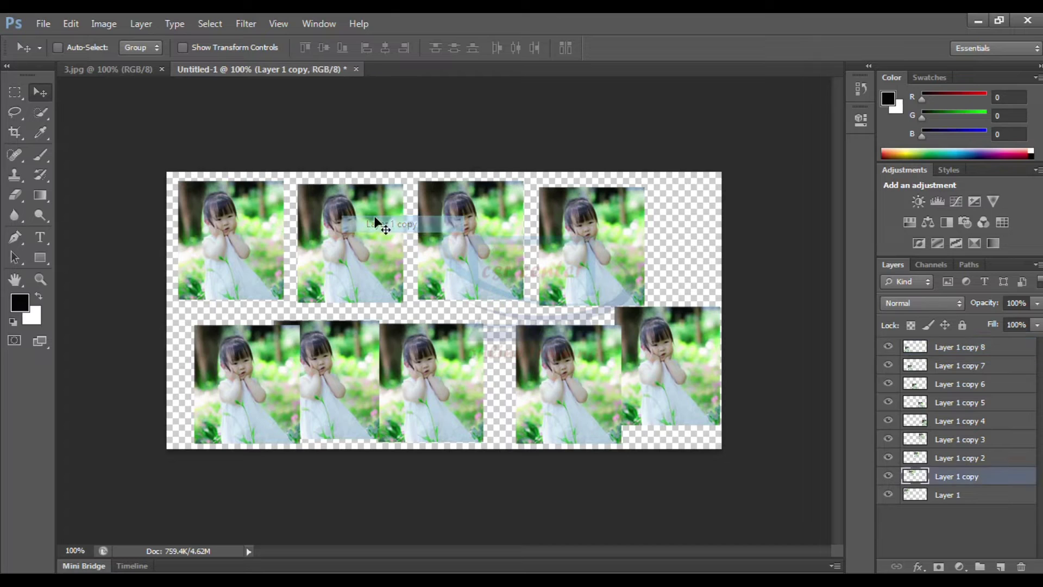
pyautogui.moveTo(362, 238); pyautogui.dragTo(349, 238)
pyautogui.rightClick(445, 225)
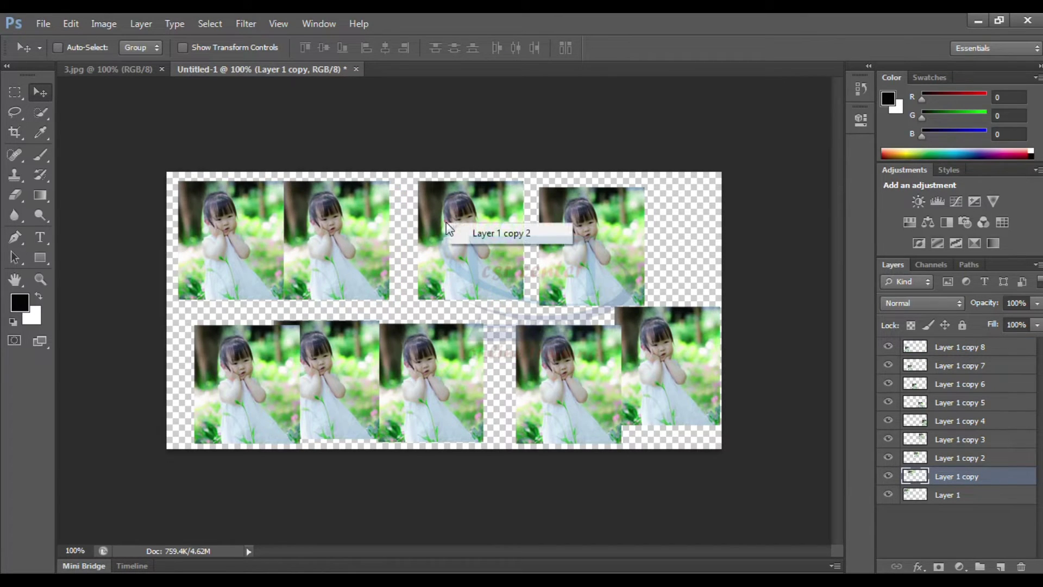
pyautogui.click(487, 230)
pyautogui.moveTo(476, 240); pyautogui.dragTo(451, 242)
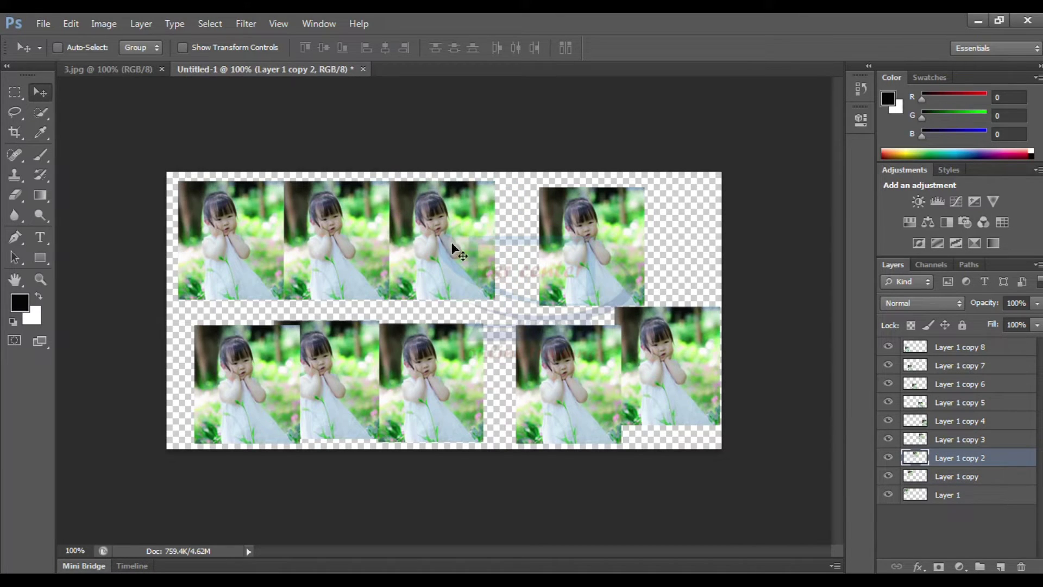
# - Move Layer 1 copy 3 flush against the third upper-row photo and bring Layer 1 copy 4 up as the row's fifth photo
pyautogui.rightClick(561, 223)
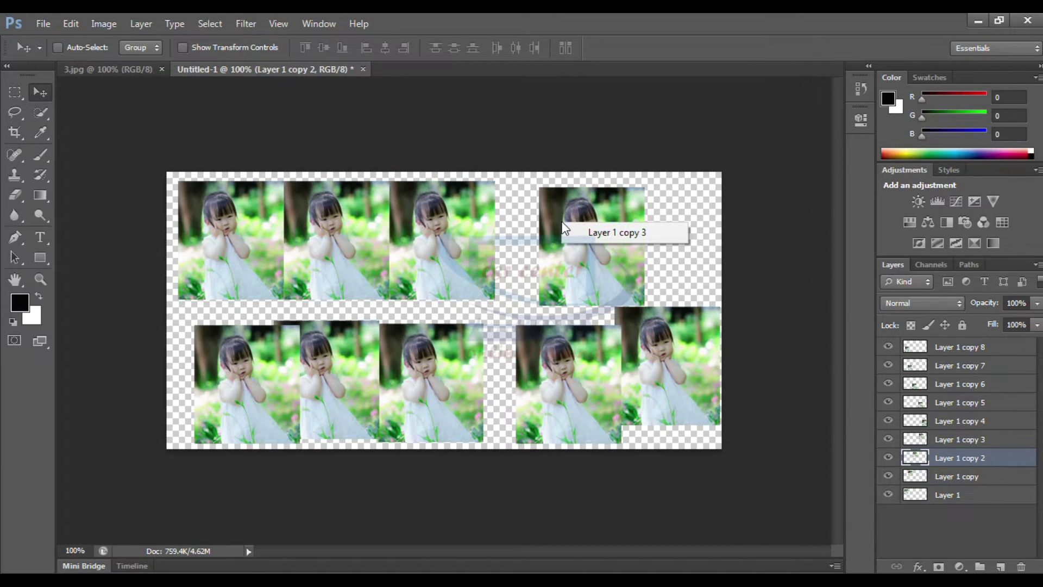
pyautogui.click(599, 228)
pyautogui.moveTo(612, 232); pyautogui.dragTo(572, 238)
pyautogui.rightClick(644, 327)
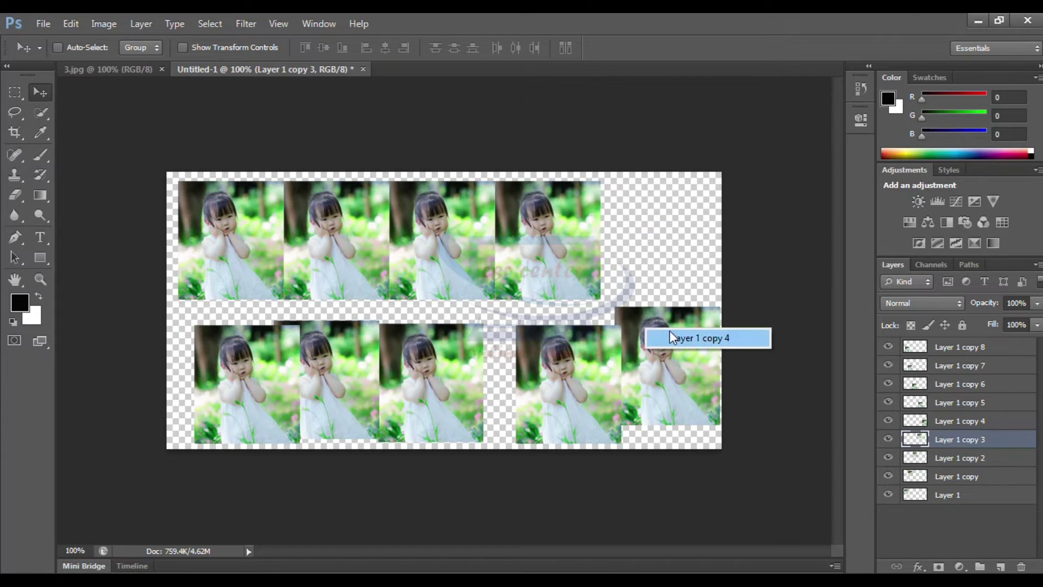
pyautogui.click(669, 337)
pyautogui.moveTo(682, 349); pyautogui.dragTo(666, 242)
# - Move Layer 1 copy 5 and Layer 1 copy 6 into the lower row's fifth and fourth places, flush beneath the upper photos
pyautogui.rightClick(573, 350)
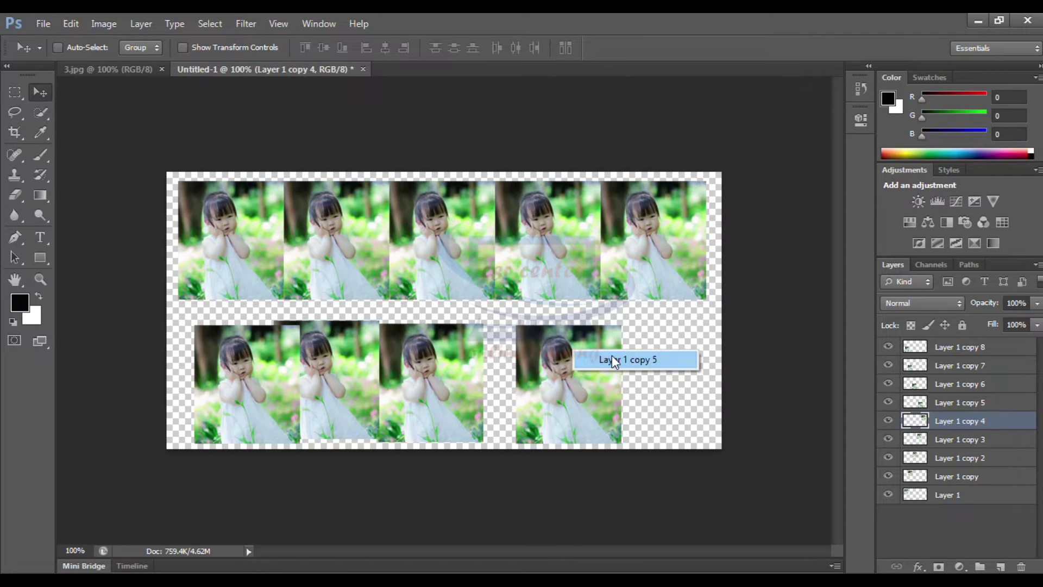
pyautogui.click(584, 360)
pyautogui.moveTo(579, 379); pyautogui.dragTo(664, 354)
pyautogui.keyDown('ctrl'); pyautogui.click(449, 370); pyautogui.keyUp('ctrl')
pyautogui.moveTo(448, 370); pyautogui.dragTo(565, 346)
# - Move Layer 1 copy 7 and copy 8 into the lower row's third and second places, and duplicate copy 8 into its first place
pyautogui.rightClick(335, 341)
pyautogui.click(359, 350)
pyautogui.moveTo(368, 384); pyautogui.dragTo(452, 363)
pyautogui.rightClick(243, 361)
pyautogui.click(272, 372)
pyautogui.moveTo(272, 372); pyautogui.dragTo(336, 349)
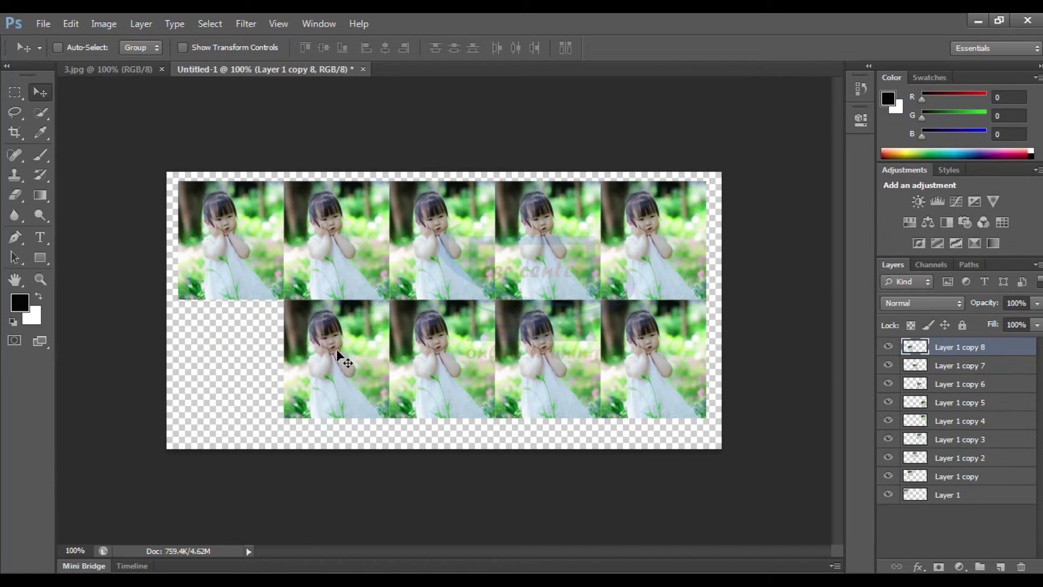
pyautogui.moveTo(336, 348); pyautogui.dragTo(231, 349)
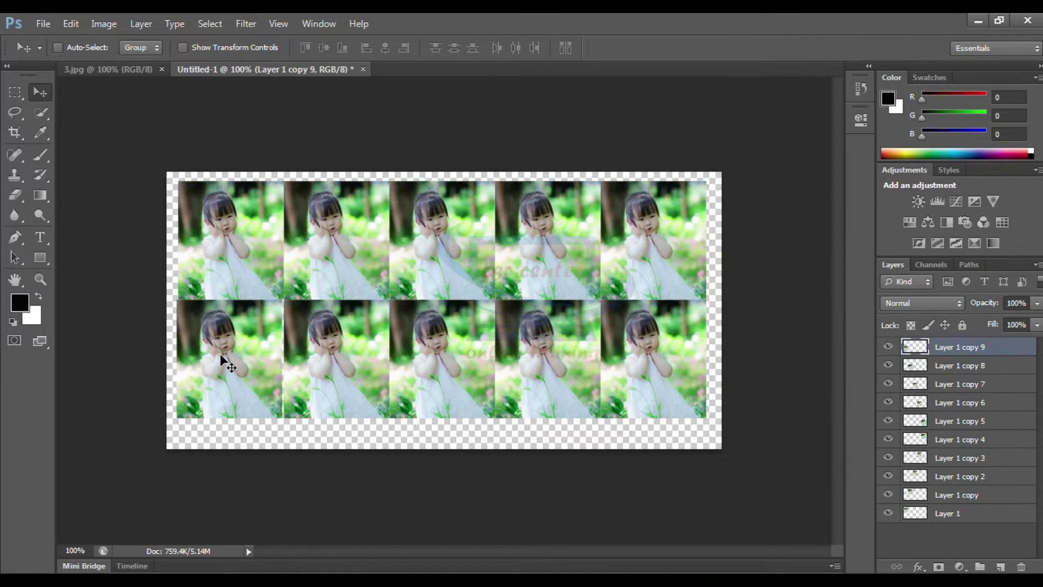
# - Try nudging the lower row's first photo, Layer 1 copy 9, sideways and vertically in fine and larger increments
pyautogui.press('Right')
pyautogui.press('Right')
pyautogui.press('Right')
pyautogui.press('Right')
pyautogui.press('Right')
pyautogui.press('Right')
pyautogui.press('Right')
pyautogui.press('Right')
pyautogui.press('Right')
pyautogui.press('Right')
pyautogui.press('Right')
pyautogui.press('Right')
pyautogui.press('Right')
pyautogui.hotkey('shift', 'Left')
pyautogui.hotkey('shift', 'Left')
pyautogui.hotkey('shift', 'Left')
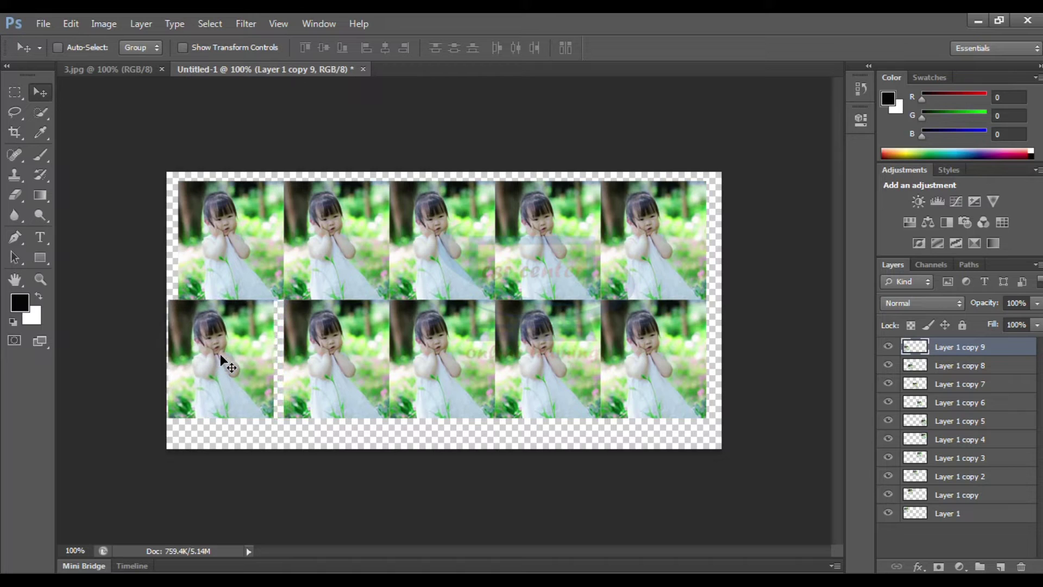
pyautogui.hotkey('shift', 'Down')
pyautogui.hotkey('shift', 'Down')
pyautogui.hotkey('shift', 'Down')
pyautogui.hotkey('shift', 'Down')
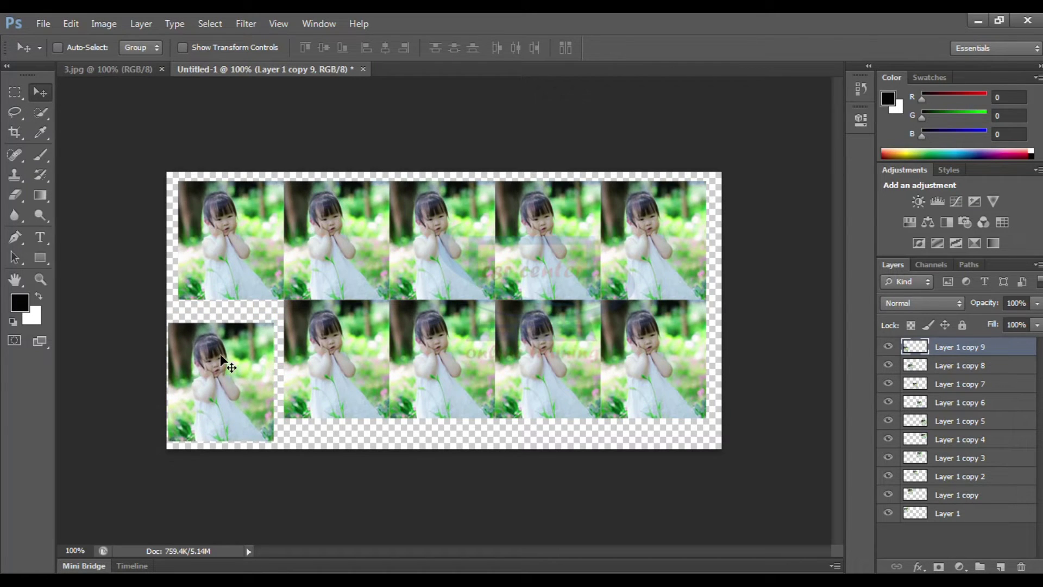
pyautogui.hotkey('shift', 'Up')
pyautogui.hotkey('shift', 'Up')
pyautogui.hotkey('shift', 'Up')
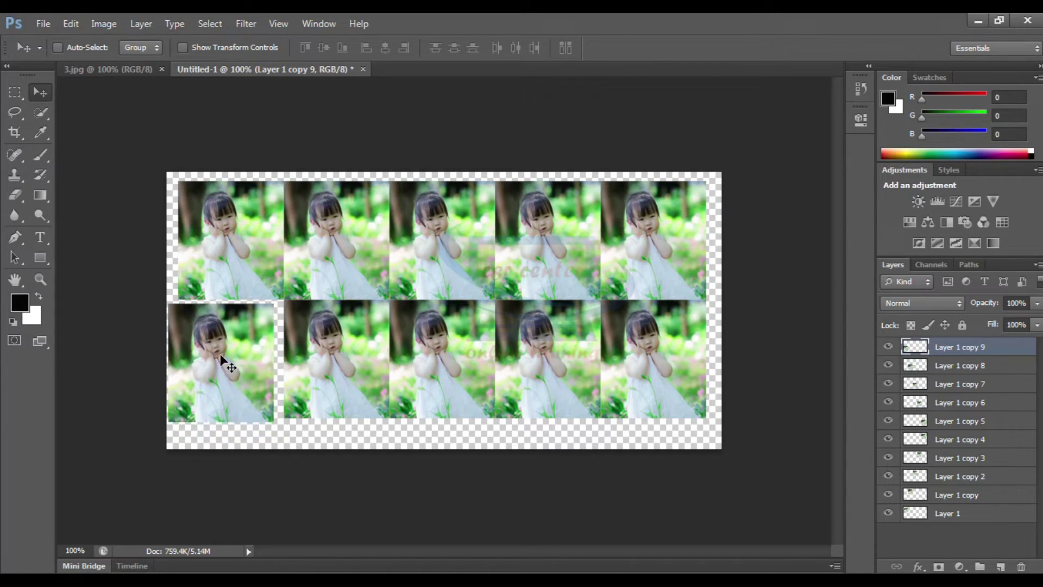
# - Nudge Layer 1 copy 9 up and right until it sits flush with the photos above and beside it
pyautogui.press('Up')
pyautogui.press('Up')
pyautogui.press('Up')
pyautogui.press('Up')
pyautogui.press('Up')
pyautogui.press('Right')
pyautogui.press('Right')
pyautogui.press('Right')
pyautogui.press('Right')
pyautogui.press('Right')
pyautogui.press('Right')
pyautogui.press('Right')
pyautogui.press('Right')
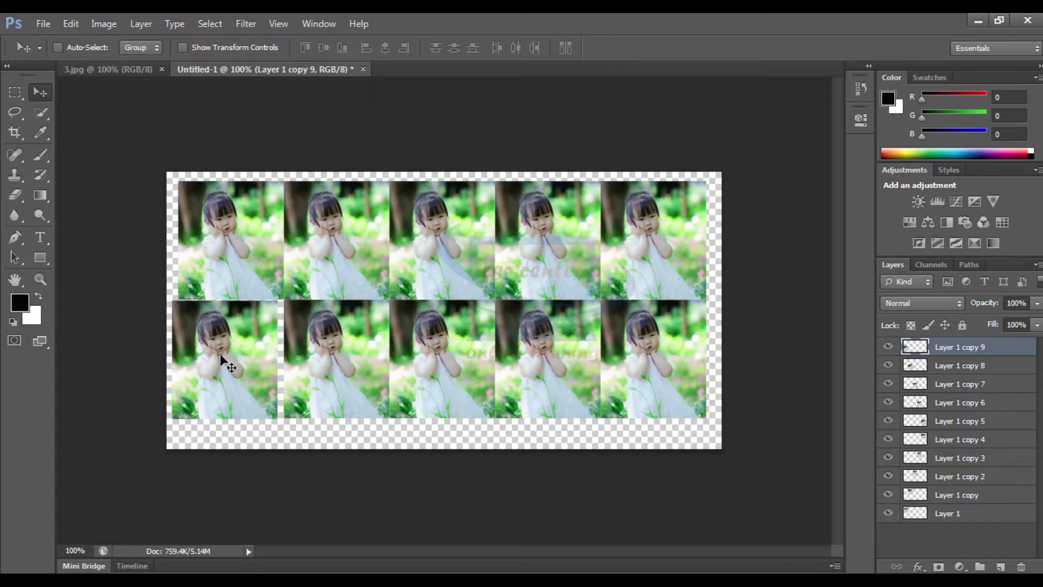
pyautogui.hotkey('shift', 'Right')
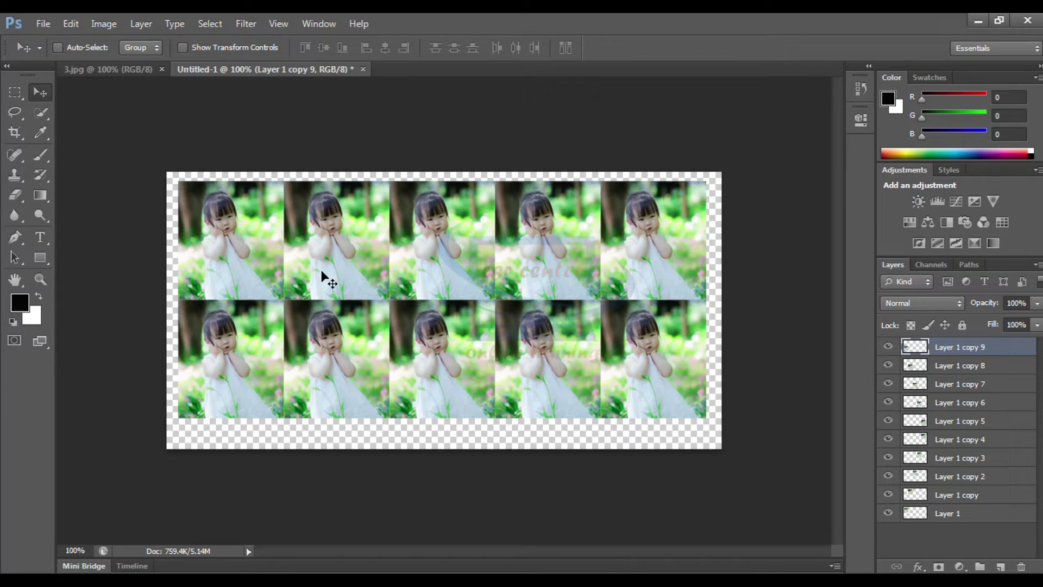
# - Try adding every photo layer to the selection from Layer 1 copy 9 down, and reduce it to Layer 1 alone
pyautogui.keyDown('shift'); pyautogui.click(959, 365); pyautogui.keyUp('shift')
pyautogui.keyDown('shift'); pyautogui.click(956, 392); pyautogui.keyUp('shift')
pyautogui.keyDown('shift'); pyautogui.click(956, 403); pyautogui.keyUp('shift')
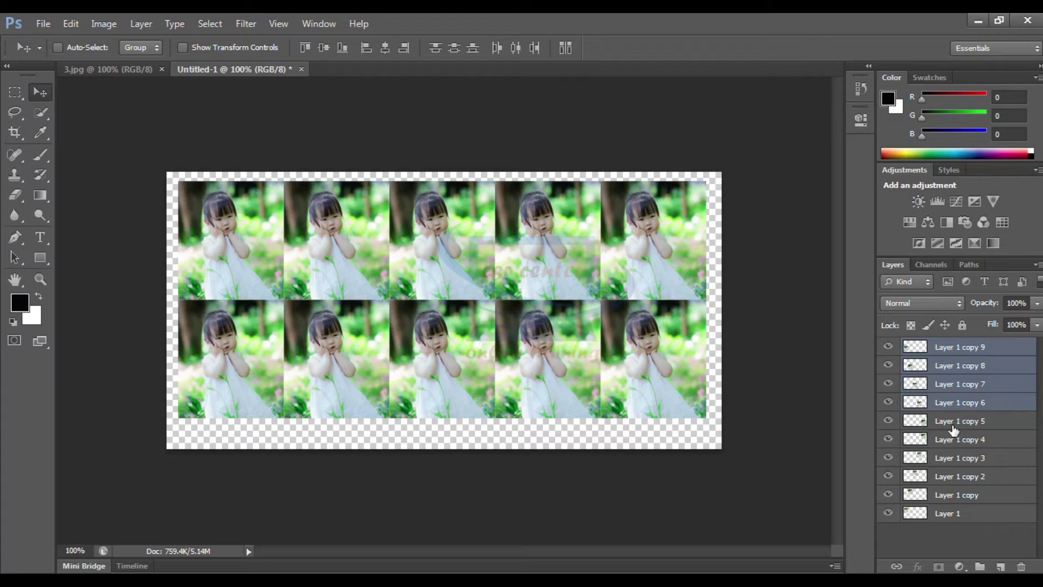
pyautogui.keyDown('shift'); pyautogui.click(955, 429); pyautogui.keyUp('shift')
pyautogui.keyDown('shift'); pyautogui.click(963, 446); pyautogui.keyUp('shift')
pyautogui.keyDown('shift'); pyautogui.click(959, 466); pyautogui.keyUp('shift')
pyautogui.keyDown('shift'); pyautogui.click(953, 480); pyautogui.keyUp('shift')
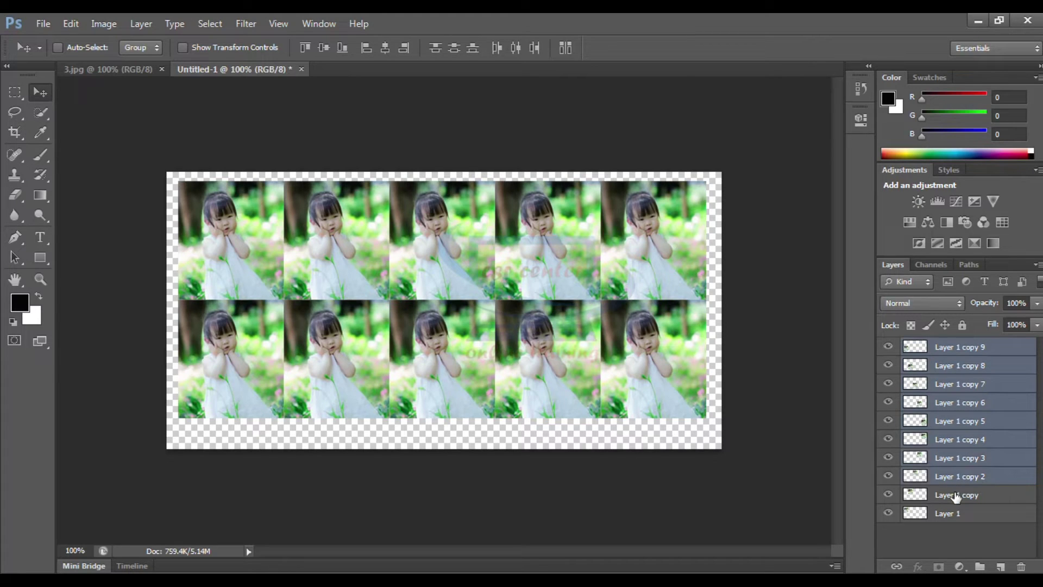
pyautogui.keyDown('shift'); pyautogui.click(955, 495); pyautogui.keyUp('shift')
pyautogui.keyDown('shift'); pyautogui.click(950, 515); pyautogui.keyUp('shift')
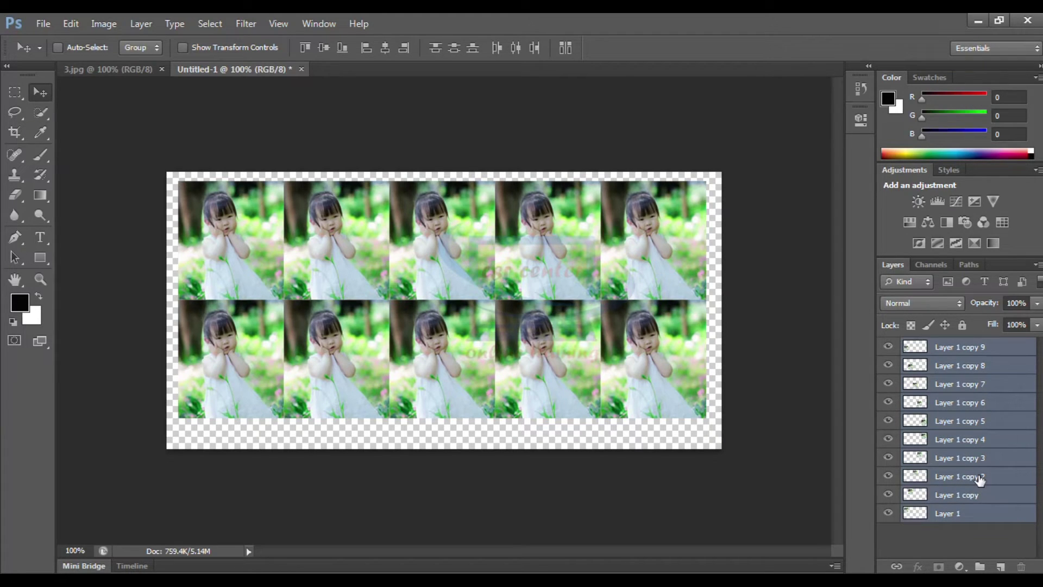
pyautogui.click(950, 520)
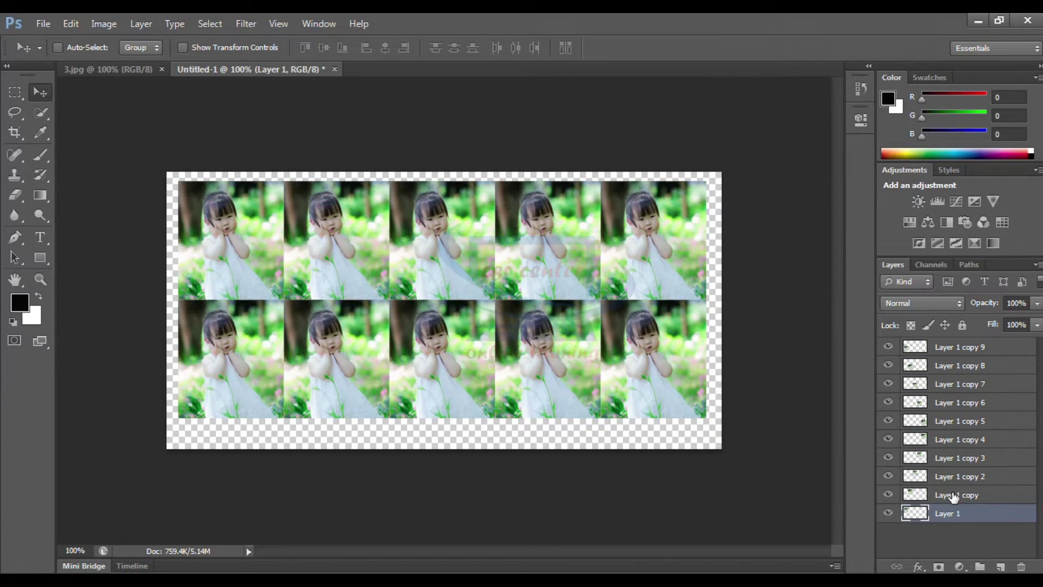
# - Try selecting the upper row's photo layers together directly from the canvas, and return to Layer 1 alone
pyautogui.rightClick(222, 224)
pyautogui.click(249, 238)
pyautogui.rightClick(326, 226)
pyautogui.keyDown('shift'); pyautogui.click(342, 233); pyautogui.keyUp('shift')
pyautogui.rightClick(429, 223)
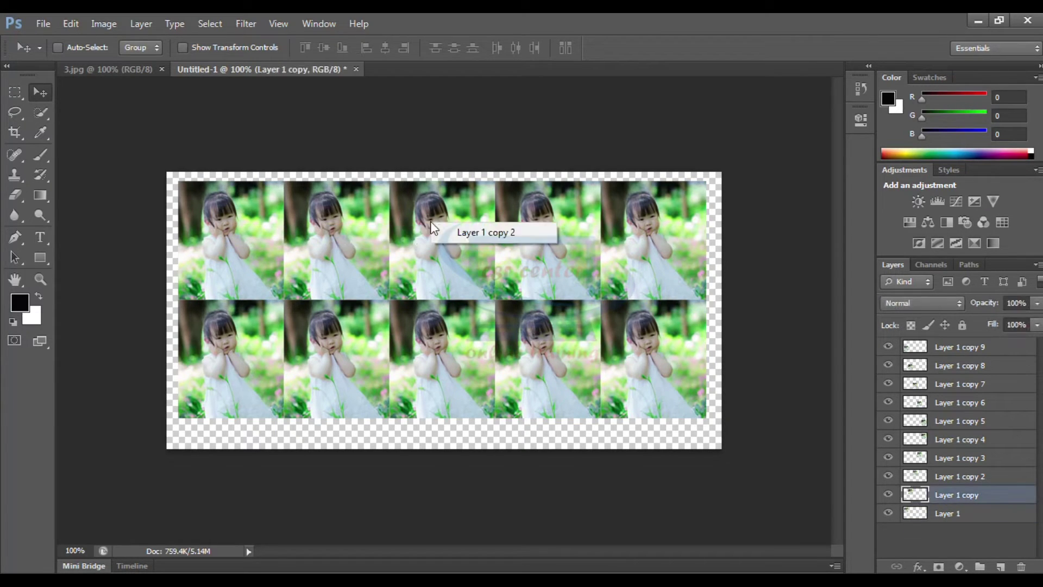
pyautogui.keyDown('shift'); pyautogui.click(462, 236); pyautogui.keyUp('shift')
pyautogui.rightClick(555, 226)
pyautogui.keyDown('shift'); pyautogui.click(579, 235); pyautogui.keyUp('shift')
pyautogui.rightClick(638, 223)
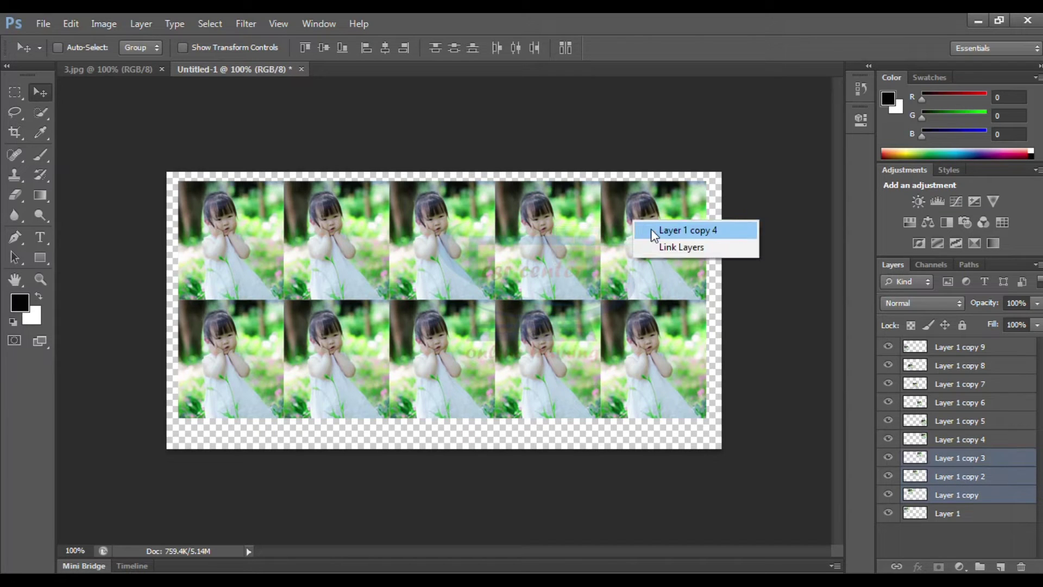
pyautogui.keyDown('shift'); pyautogui.click(658, 230); pyautogui.keyUp('shift')
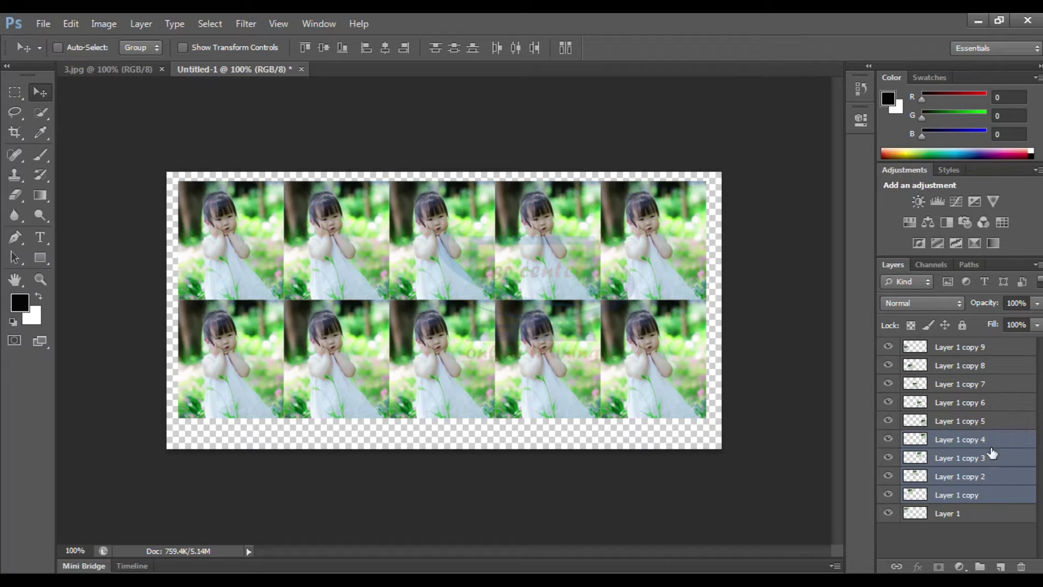
pyautogui.click(980, 495)
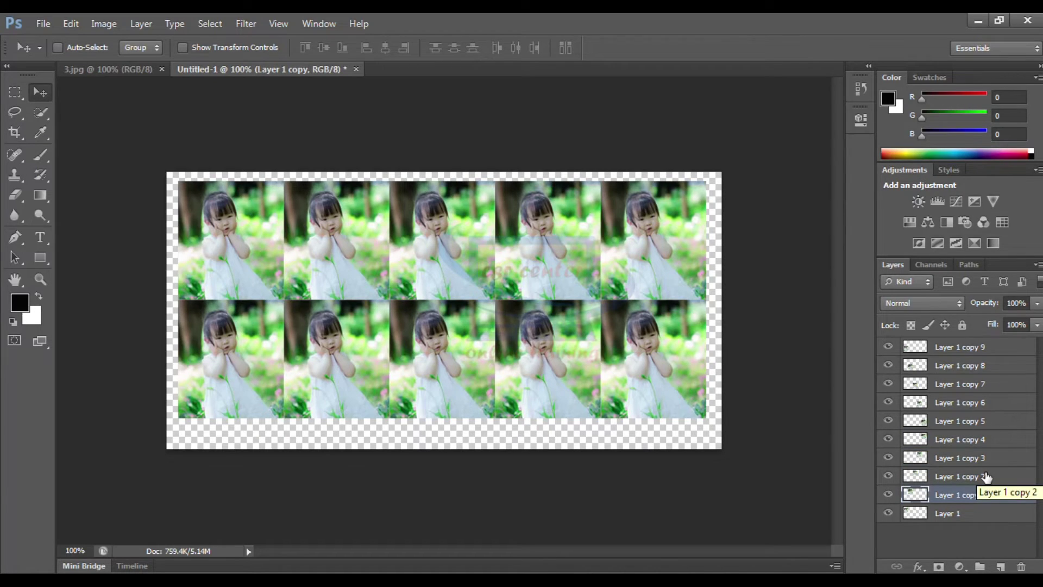
pyautogui.click(964, 516)
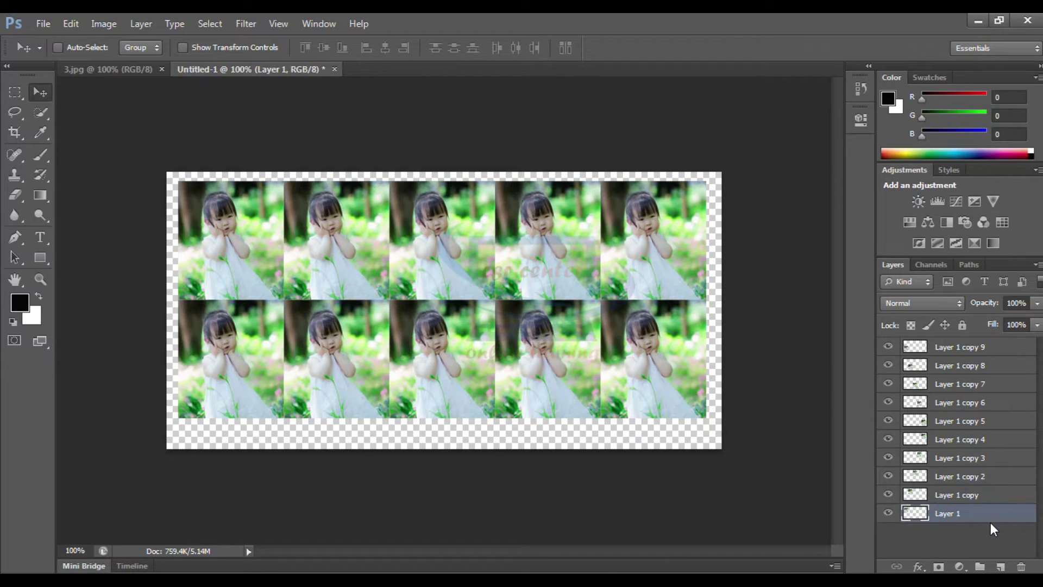
# - Group all ten photo layers, from Layer 1 up to Layer 1 copy 9, and move the group slightly toward the canvas center
pyautogui.keyDown('shift'); pyautogui.click(984, 494); pyautogui.keyUp('shift')
pyautogui.keyDown('shift'); pyautogui.click(984, 476); pyautogui.keyUp('shift')
pyautogui.keyDown('shift'); pyautogui.click(985, 457); pyautogui.keyUp('shift')
pyautogui.keyDown('shift'); pyautogui.click(984, 440); pyautogui.keyUp('shift')
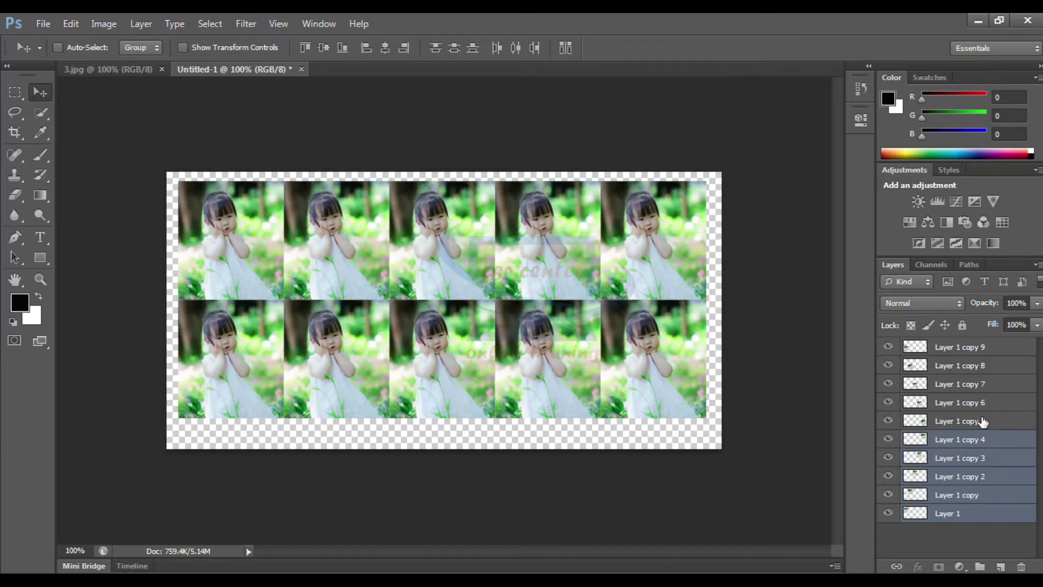
pyautogui.keyDown('shift'); pyautogui.click(986, 421); pyautogui.keyUp('shift')
pyautogui.keyDown('shift'); pyautogui.click(986, 402); pyautogui.keyUp('shift')
pyautogui.keyDown('shift'); pyautogui.click(985, 383); pyautogui.keyUp('shift')
pyautogui.keyDown('shift'); pyautogui.click(985, 365); pyautogui.keyUp('shift')
pyautogui.keyDown('shift'); pyautogui.click(986, 348); pyautogui.keyUp('shift')
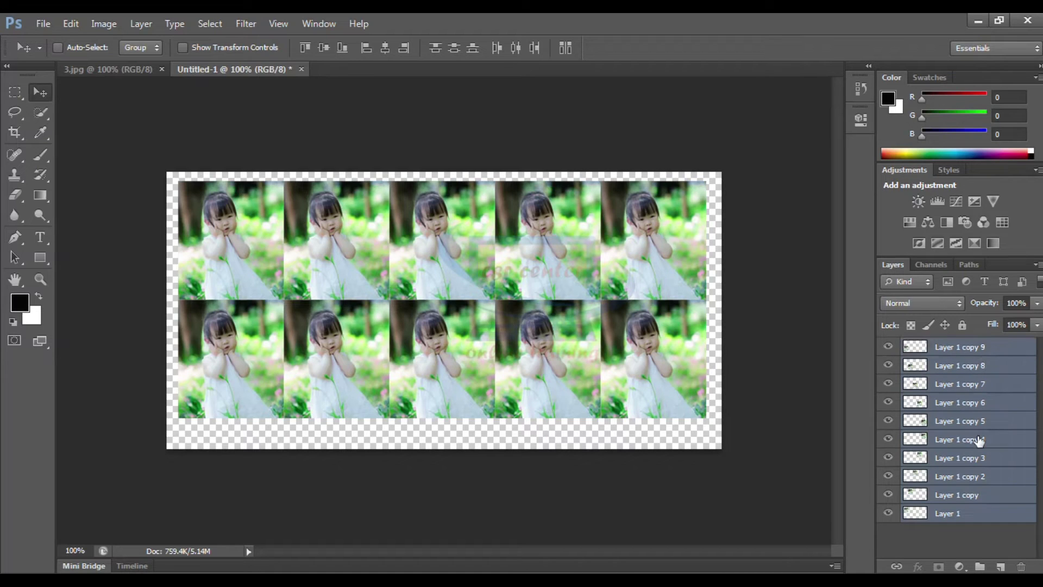
pyautogui.hotkey('ctrl', 'g')
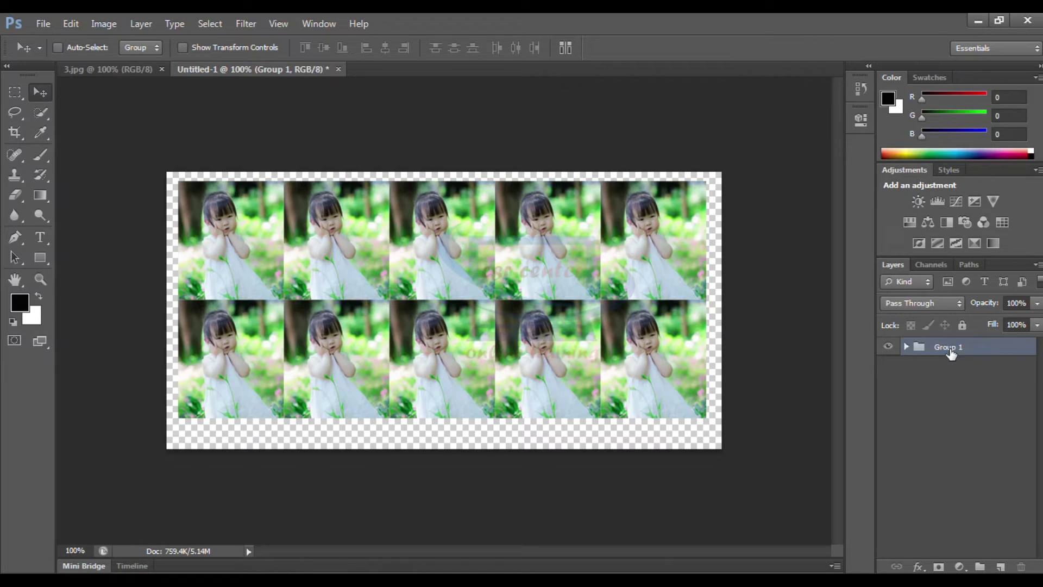
pyautogui.moveTo(505, 287); pyautogui.dragTo(566, 318)
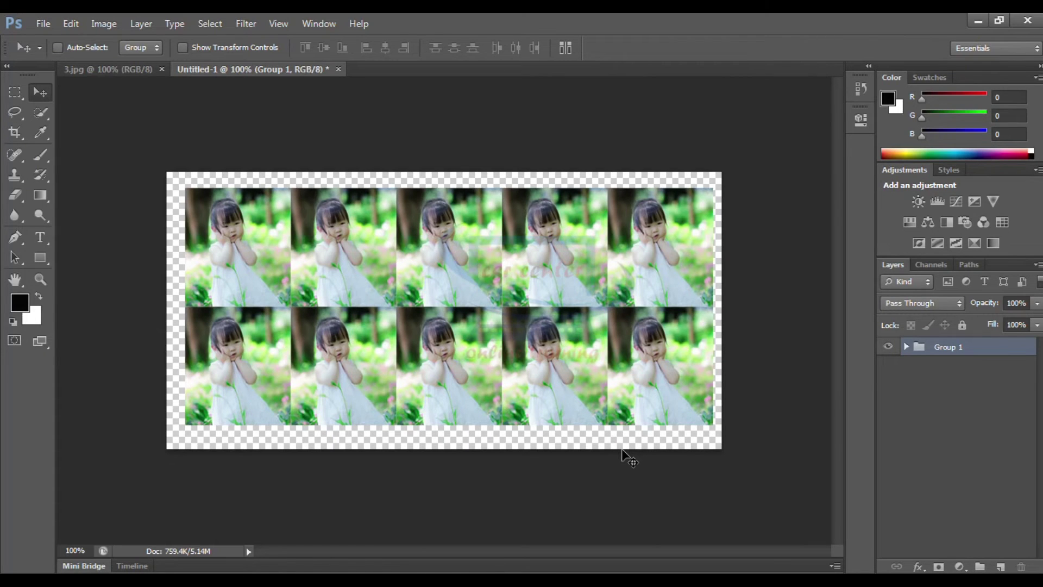
pyautogui.hotkey('ctrl', '+')
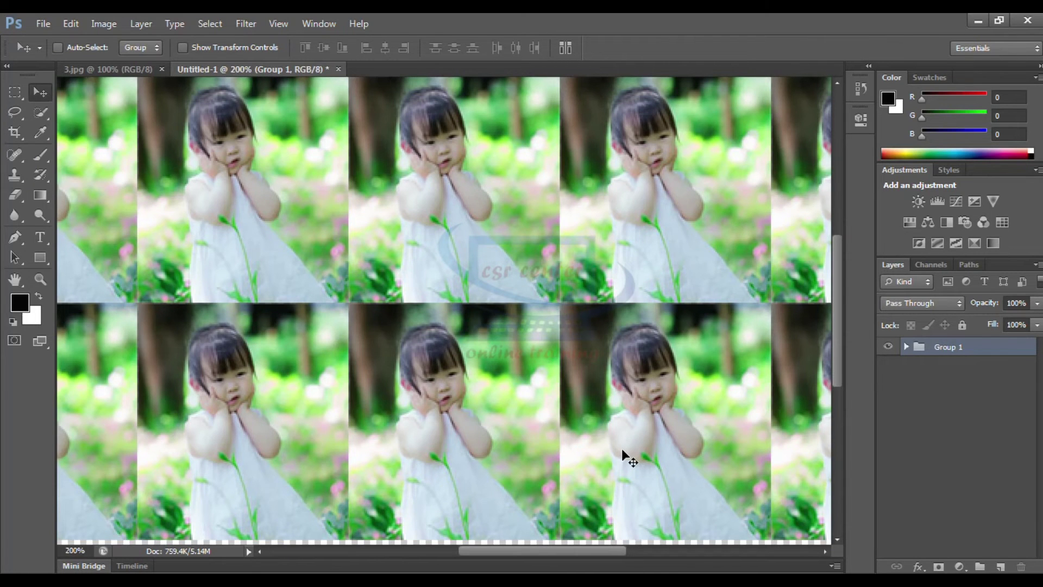
pyautogui.hotkey('ctrl', '-')
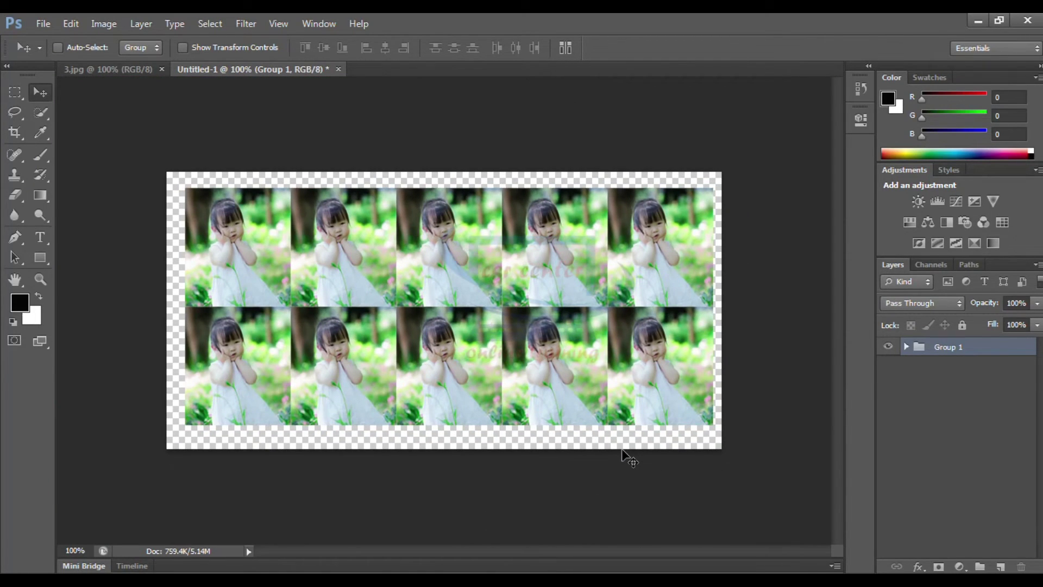
pyautogui.hotkey('ctrl', '+')
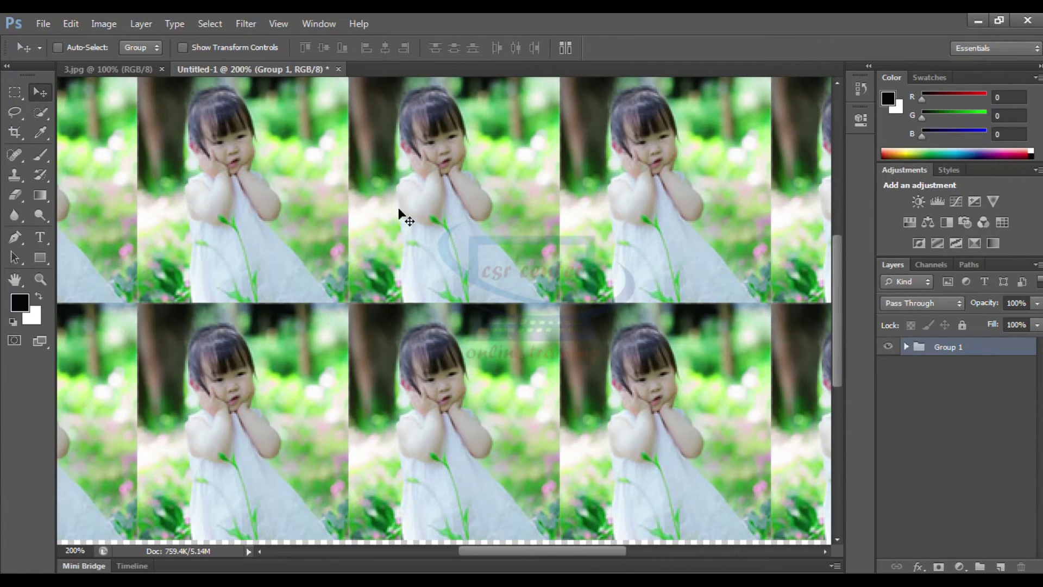
pyautogui.click(278, 24)
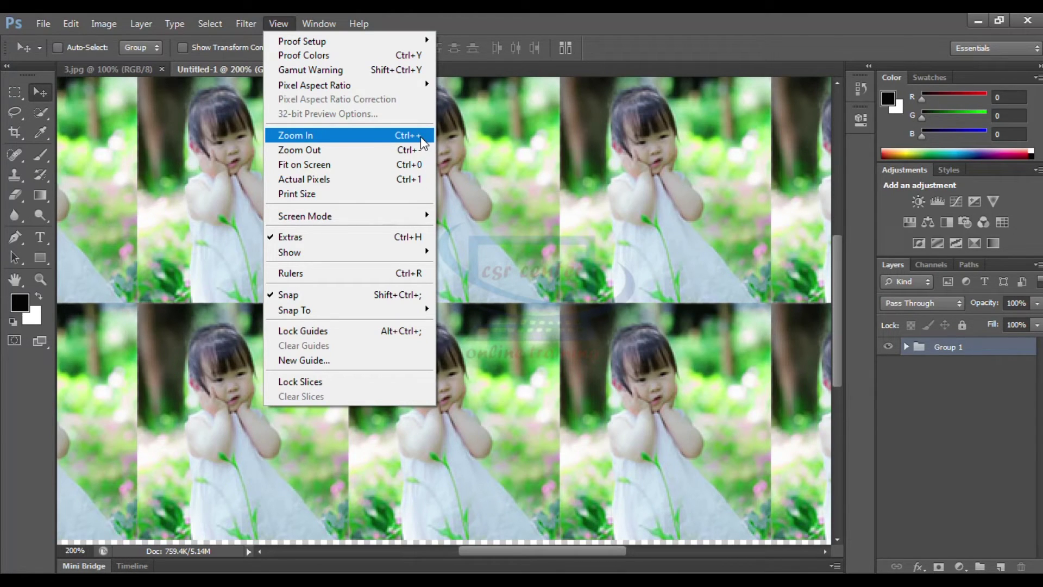
pyautogui.click(732, 317)
pyautogui.hotkey('ctrl', '-')
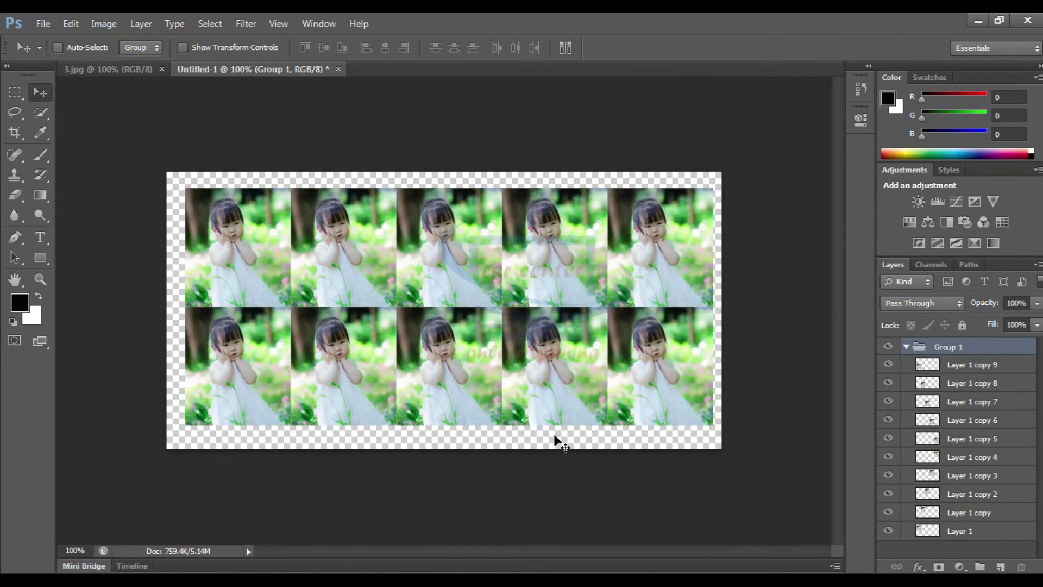
# - Create a new transparent document 10 inches wide and 8 inches high at 72 pixels per inch
pyautogui.hotkey('ctrl', 'n')
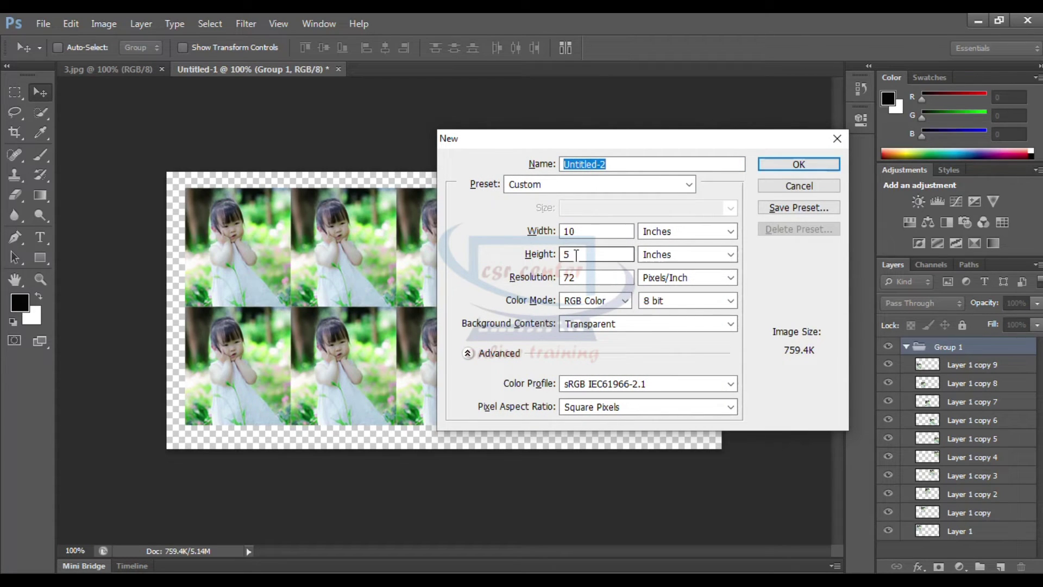
pyautogui.doubleClick(577, 255)
pyautogui.write('8')
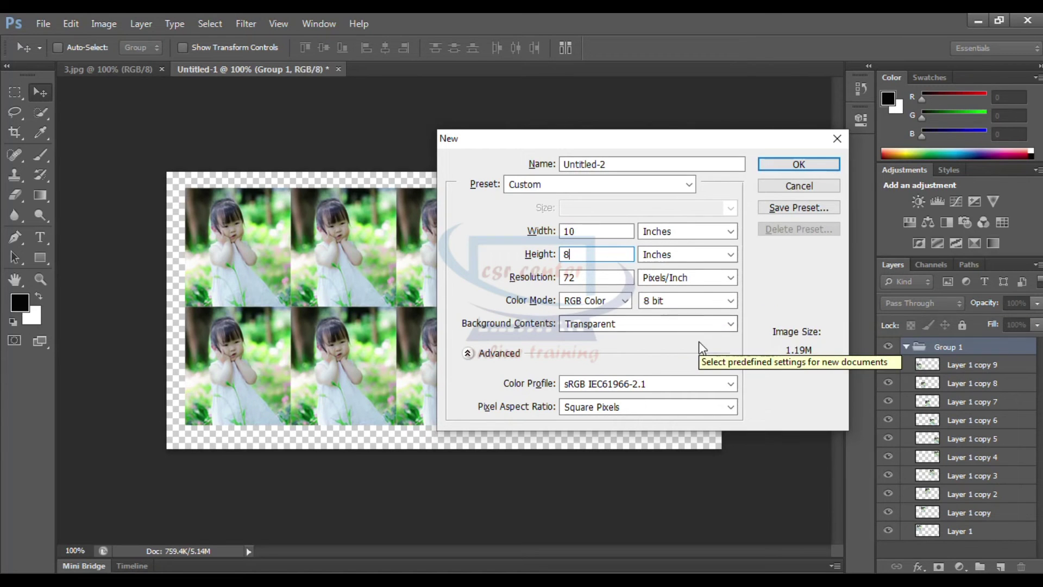
pyautogui.click(798, 165)
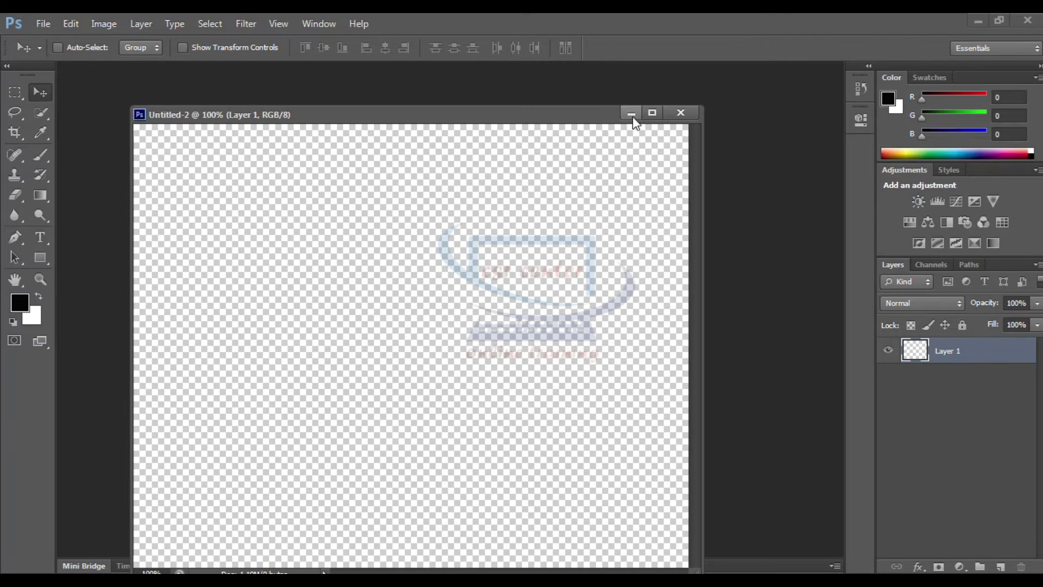
# - Open image 1 from the Downloads folder and arrange it and the blank Untitled-2 document as separate floating windows
pyautogui.hotkey('ctrl', 'o')
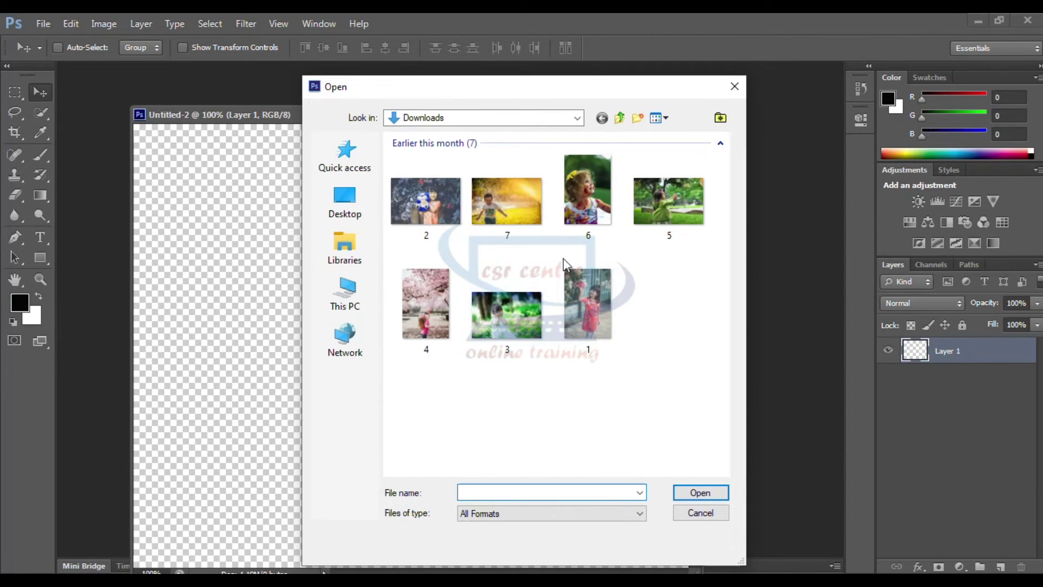
pyautogui.click(592, 300)
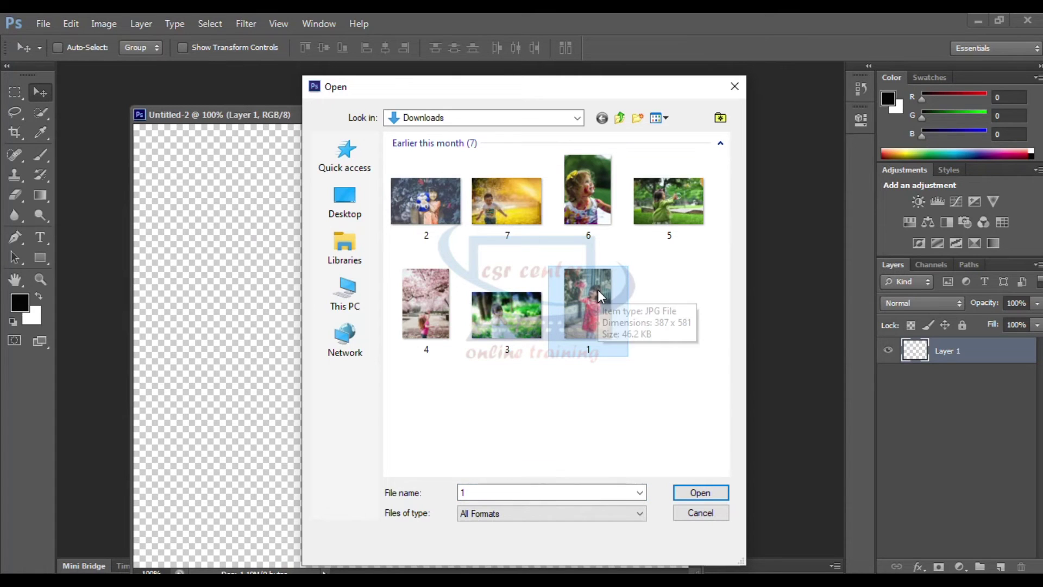
pyautogui.click(700, 492)
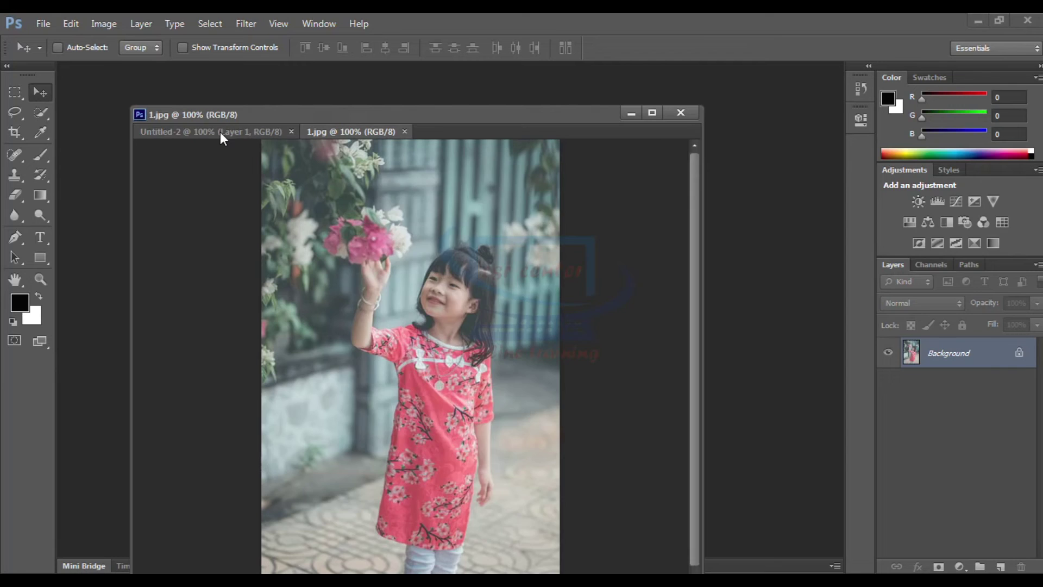
pyautogui.moveTo(220, 131); pyautogui.dragTo(543, 183)
pyautogui.click(364, 106)
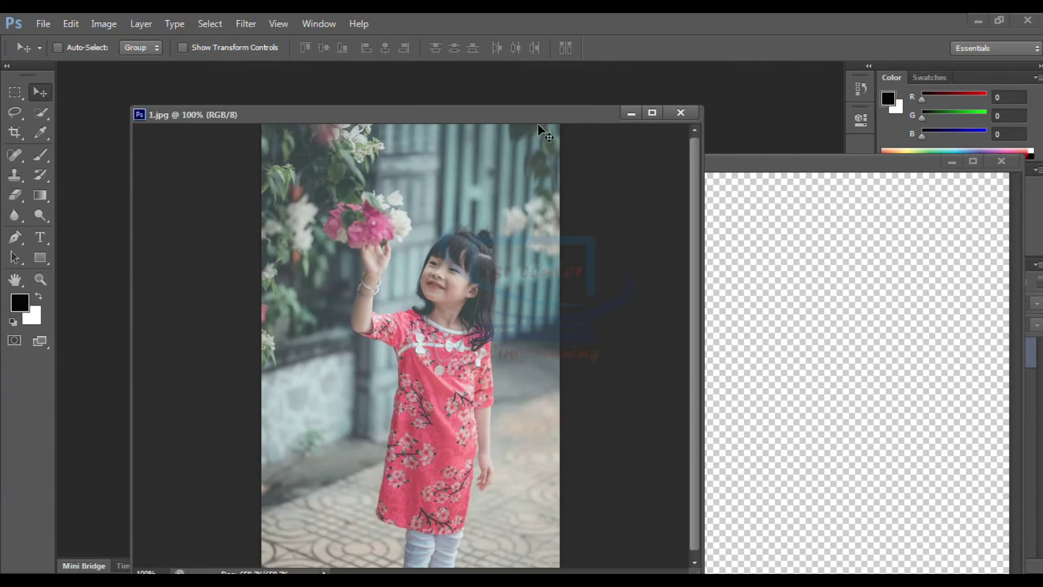
pyautogui.moveTo(508, 106); pyautogui.dragTo(486, 77)
# - Make an elliptical selection around the girl's upper body and the pink flowers in 1.jpg, and reposition it to center on her
pyautogui.click(23, 99)
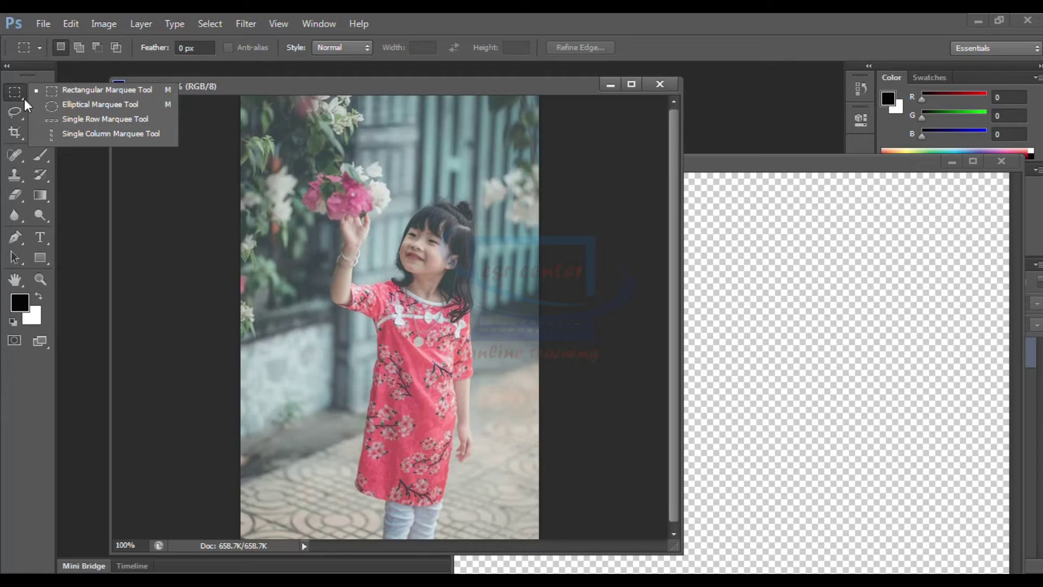
pyautogui.click(71, 104)
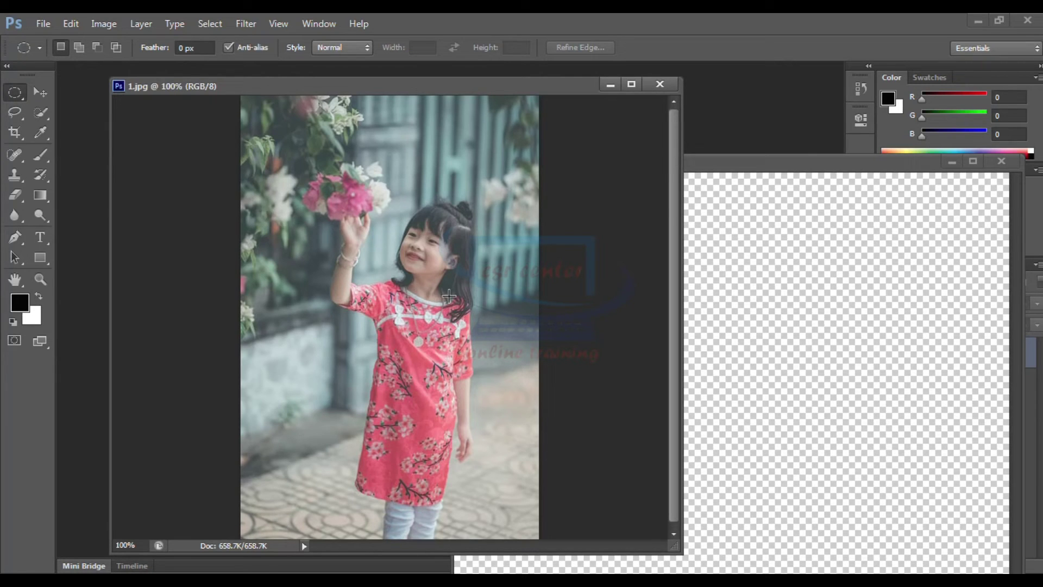
pyautogui.moveTo(296, 157); pyautogui.dragTo(470, 367)
pyautogui.moveTo(386, 316)
pyautogui.mouseDown()
pyautogui.moveTo(429, 314)
pyautogui.moveTo(404, 305)
pyautogui.mouseUp()
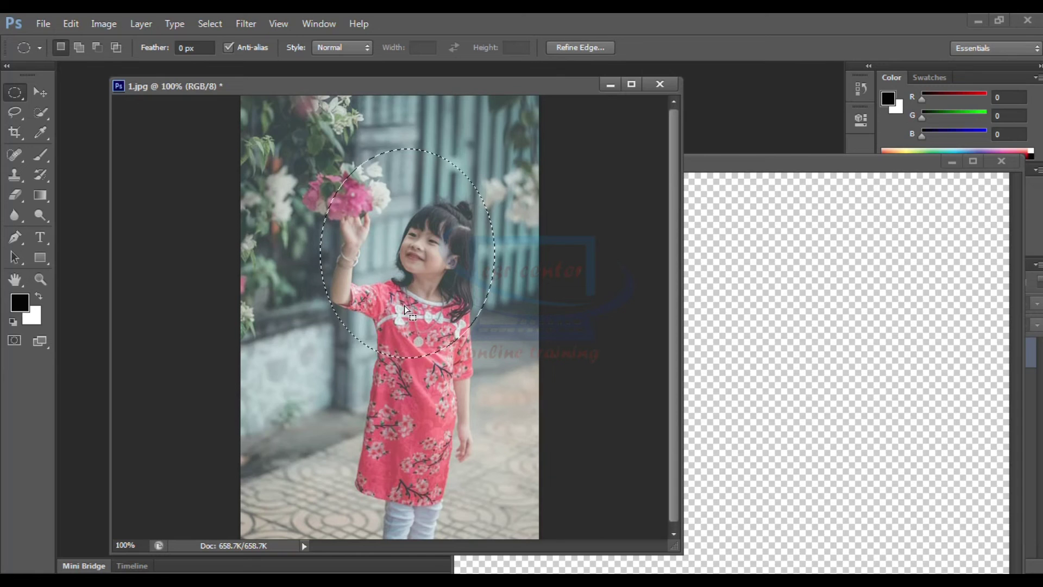
# - Move the elliptical photo selection into the Untitled-2 document, minimize 1.jpg, and reposition the Untitled-2 window so its canvas is in view
pyautogui.click(40, 92)
pyautogui.moveTo(386, 262); pyautogui.dragTo(730, 323)
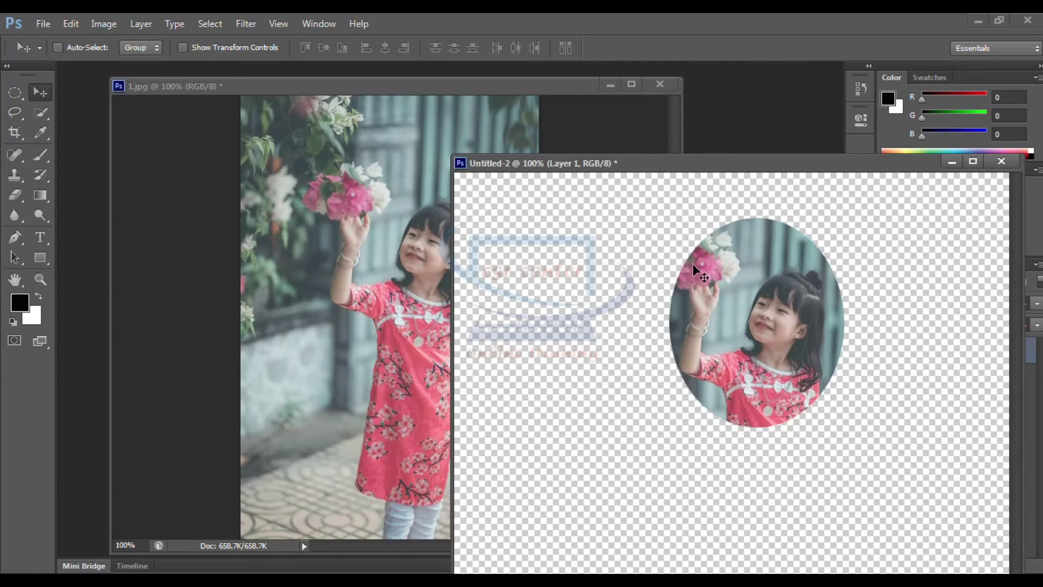
pyautogui.click(608, 85)
pyautogui.moveTo(803, 167); pyautogui.dragTo(602, 86)
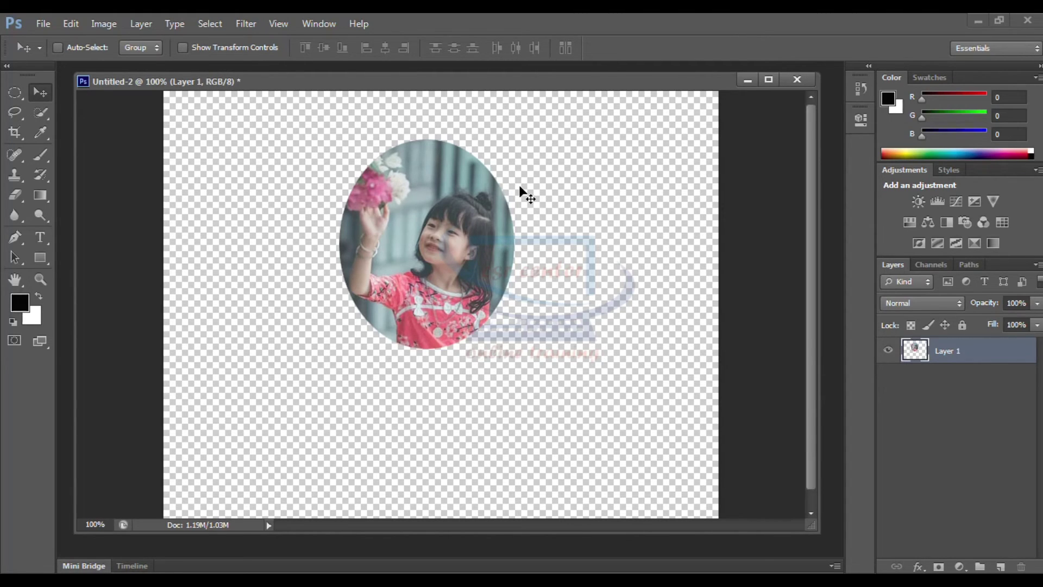
# - Move the oval cutout to the canvas's upper-left area and scale it to about 77.5% width and 87.5% height
pyautogui.moveTo(467, 217); pyautogui.dragTo(426, 219)
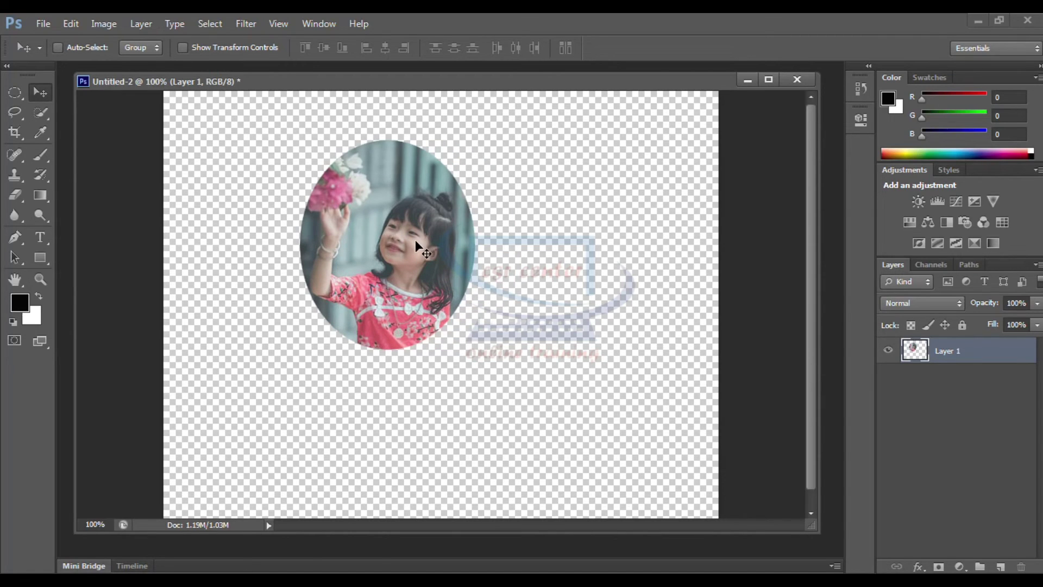
pyautogui.moveTo(430, 239); pyautogui.dragTo(384, 238)
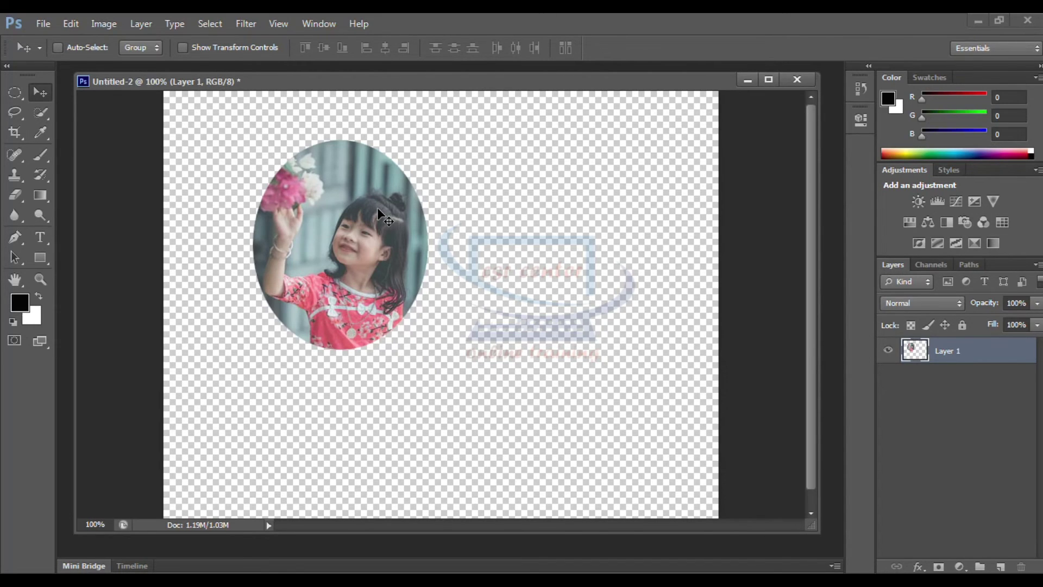
pyautogui.moveTo(349, 235); pyautogui.dragTo(294, 211)
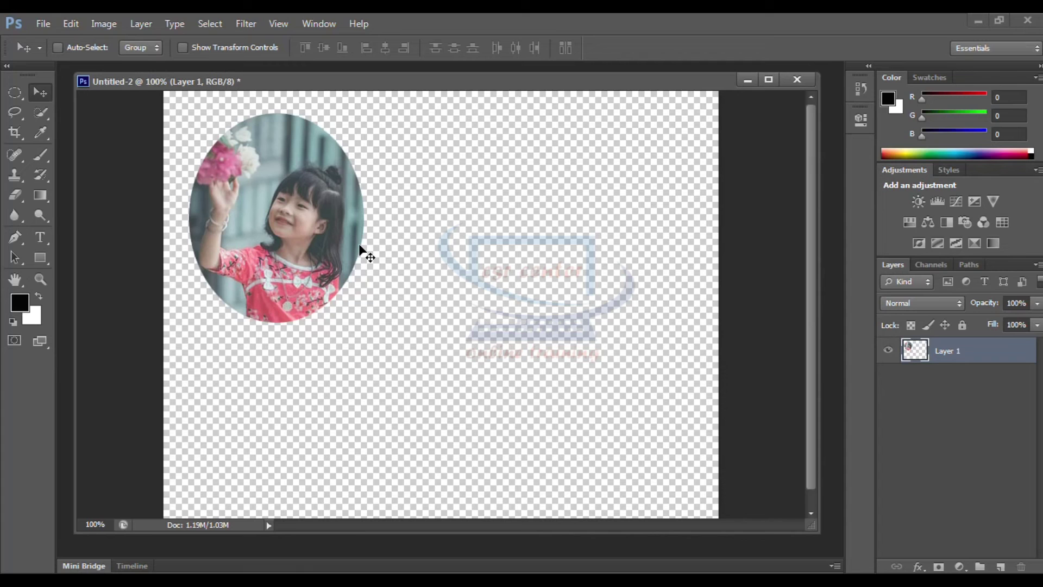
pyautogui.hotkey('ctrl', 't')
pyautogui.moveTo(362, 112); pyautogui.dragTo(324, 139)
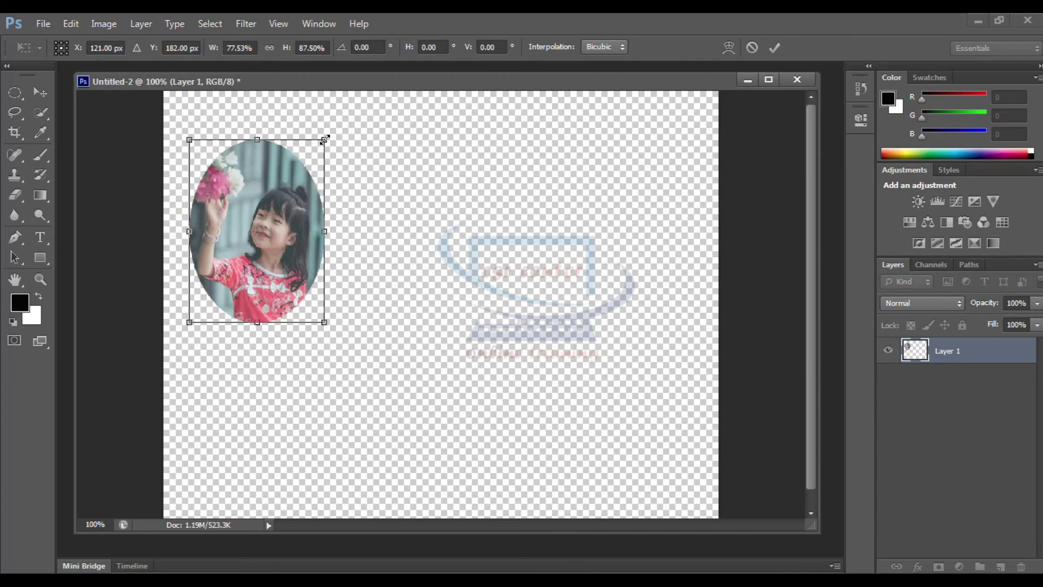
pyautogui.press('Return')
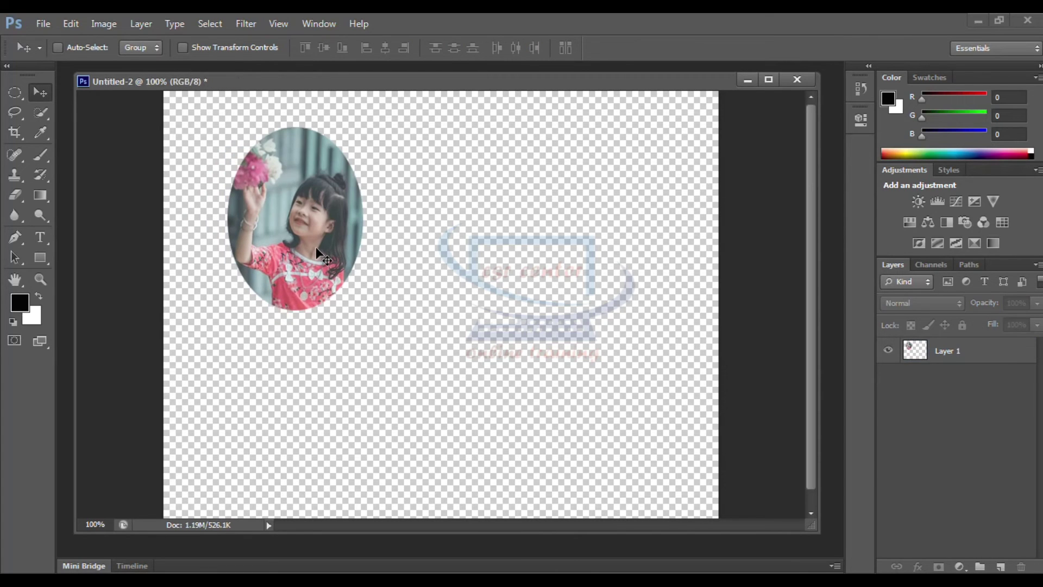
# - Minimize Untitled-2 to return to 1.jpg, clear its elliptical selection, and try selecting the whole image before deselecting it
pyautogui.click(748, 80)
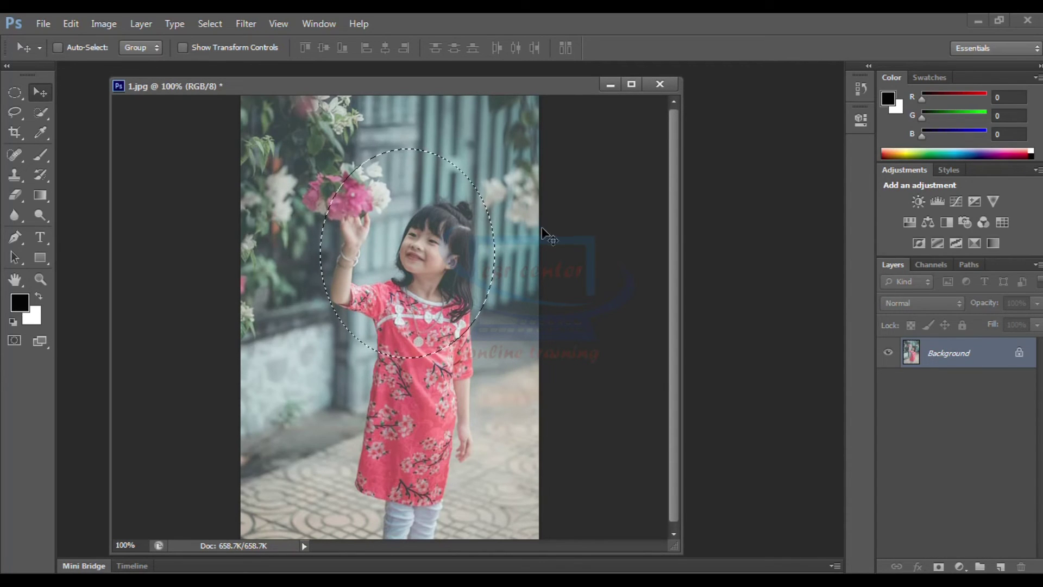
pyautogui.hotkey('ctrl', 'd')
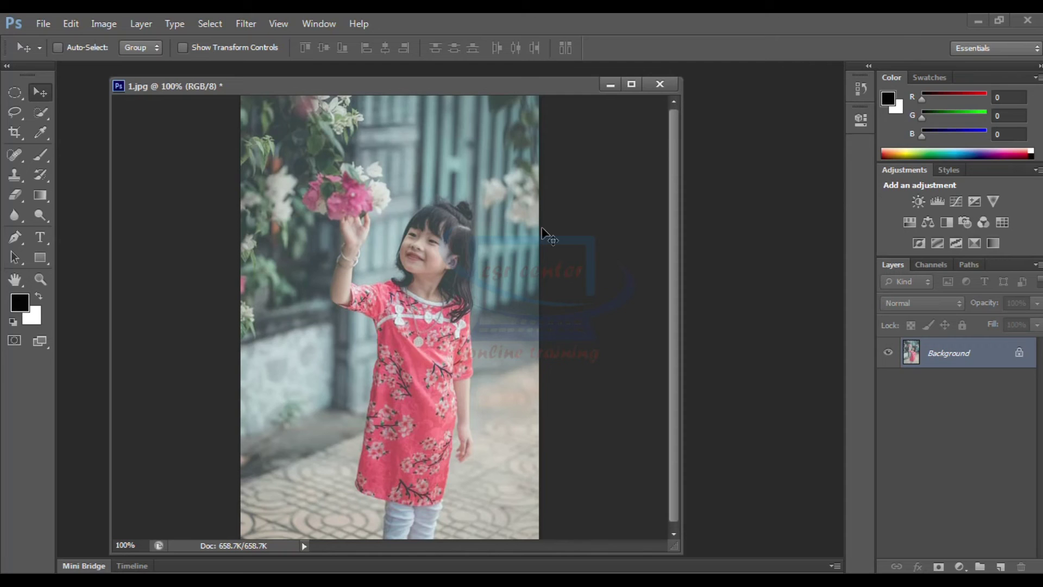
pyautogui.hotkey('ctrl', 'a')
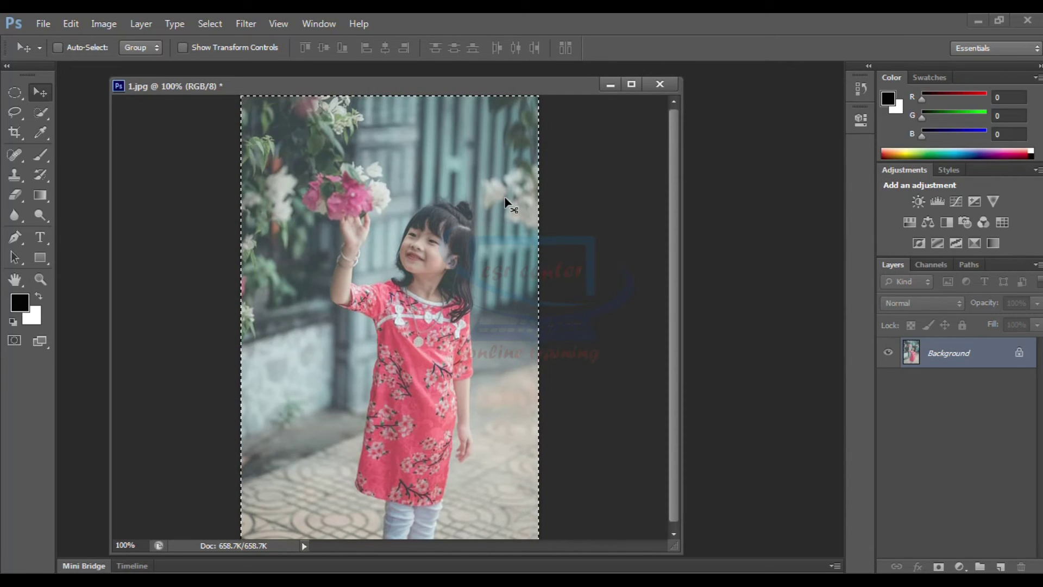
pyautogui.hotkey('ctrl', 'd')
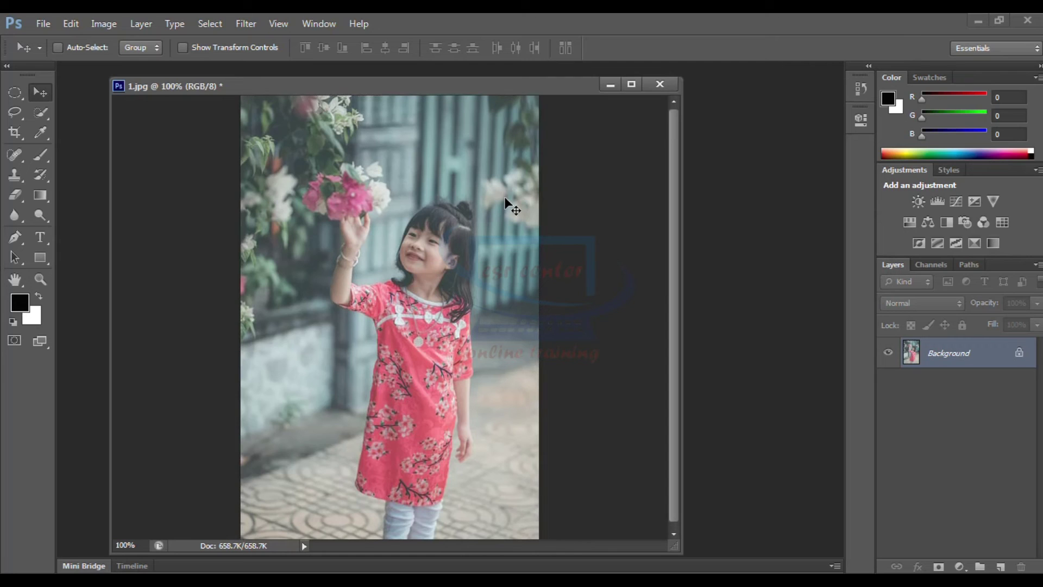
# - Draw a freehand Lasso selection loosely around the girl and the flowers she holds in 1.jpg, from her legs up
pyautogui.click(25, 120)
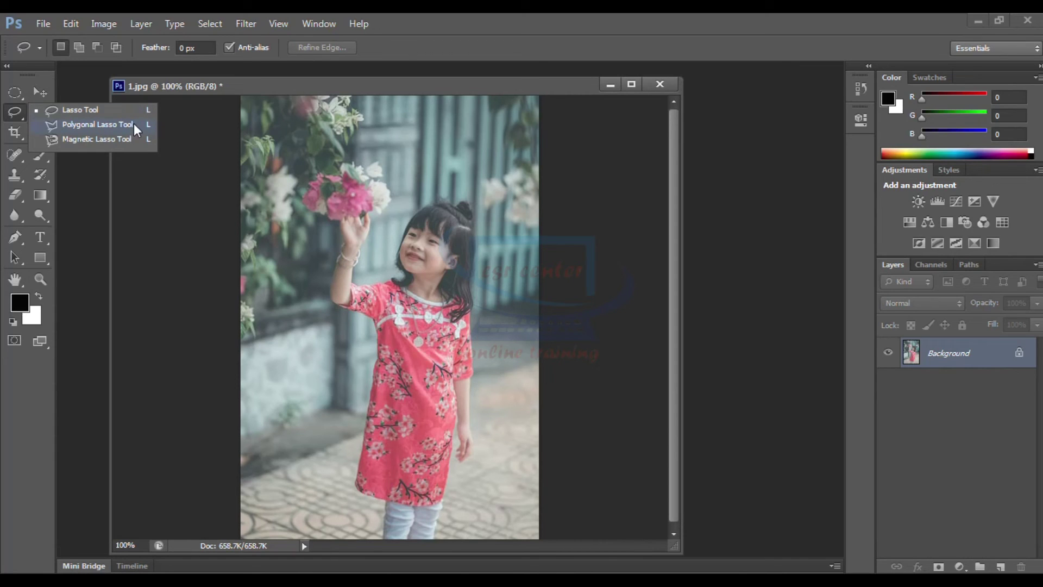
pyautogui.click(349, 302)
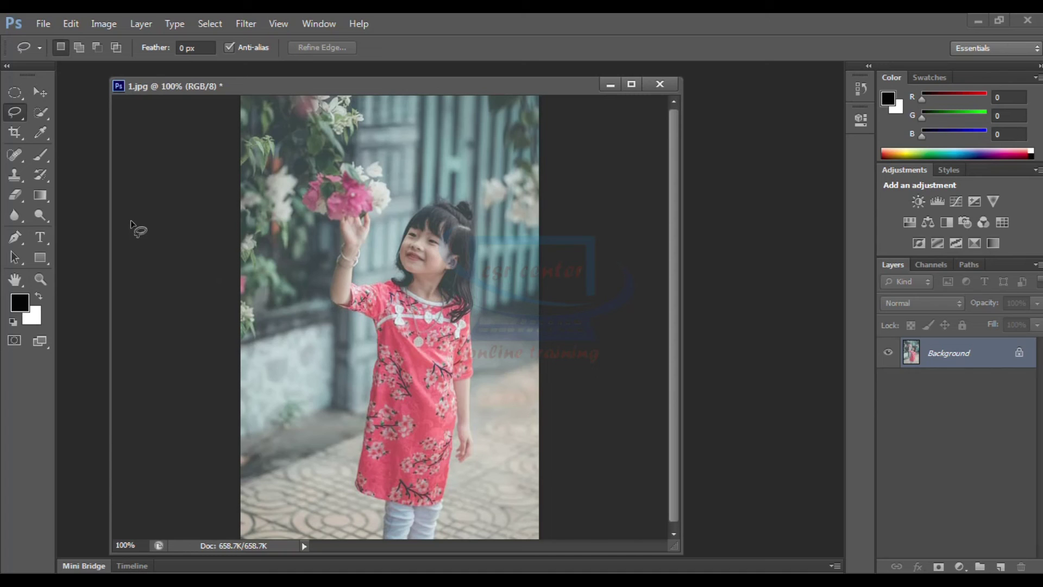
pyautogui.moveTo(438, 529); pyautogui.dragTo(477, 437)
pyautogui.moveTo(476, 396); pyautogui.dragTo(480, 251)
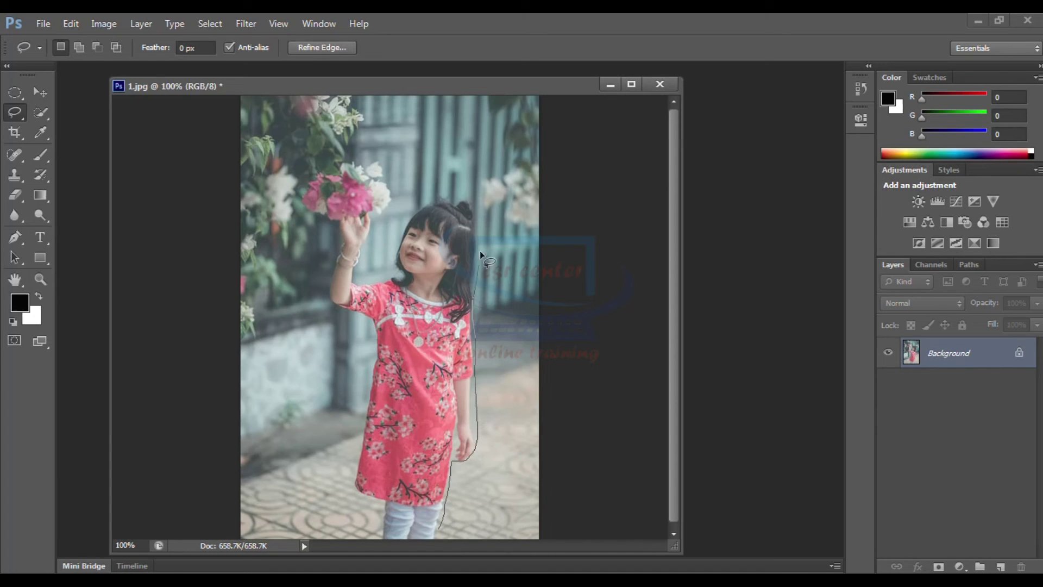
pyautogui.moveTo(469, 172)
pyautogui.mouseDown()
pyautogui.moveTo(409, 199)
pyautogui.moveTo(381, 253)
pyautogui.moveTo(394, 195)
pyautogui.moveTo(380, 164)
pyautogui.moveTo(315, 165)
pyautogui.moveTo(307, 242)
pyautogui.moveTo(322, 373)
pyautogui.moveTo(353, 406)
pyautogui.moveTo(367, 515)
pyautogui.moveTo(391, 536)
pyautogui.moveTo(440, 530)
pyautogui.mouseUp()
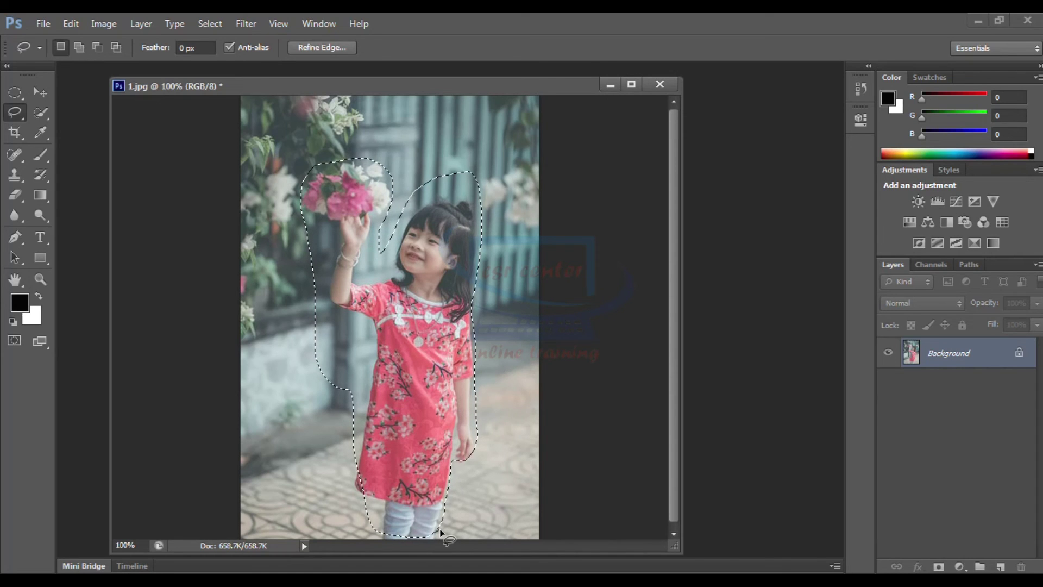
# - Feather the lasso selection around the girl with a 5-pixel radius
pyautogui.rightClick(421, 287)
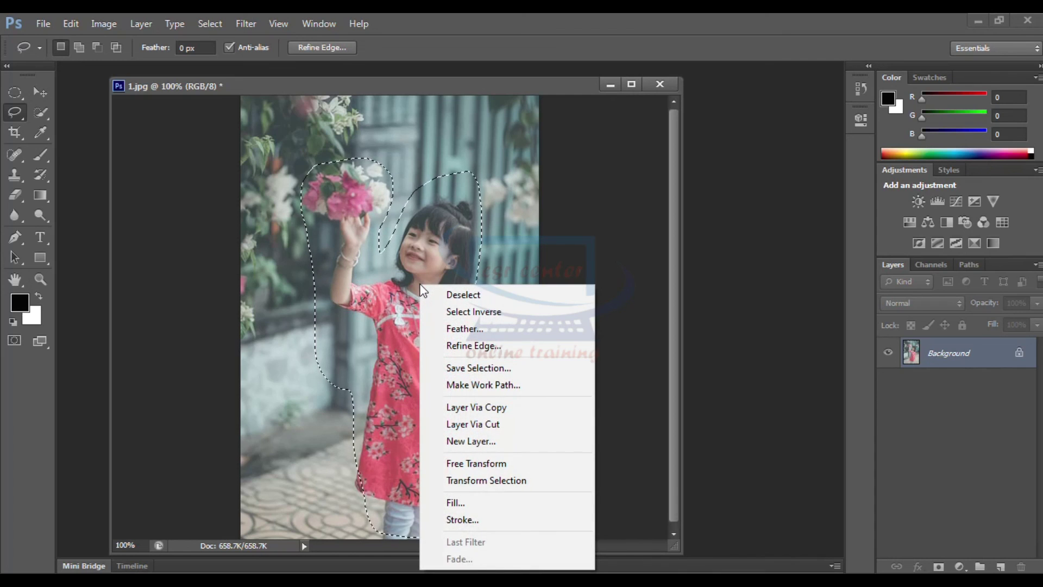
pyautogui.click(467, 327)
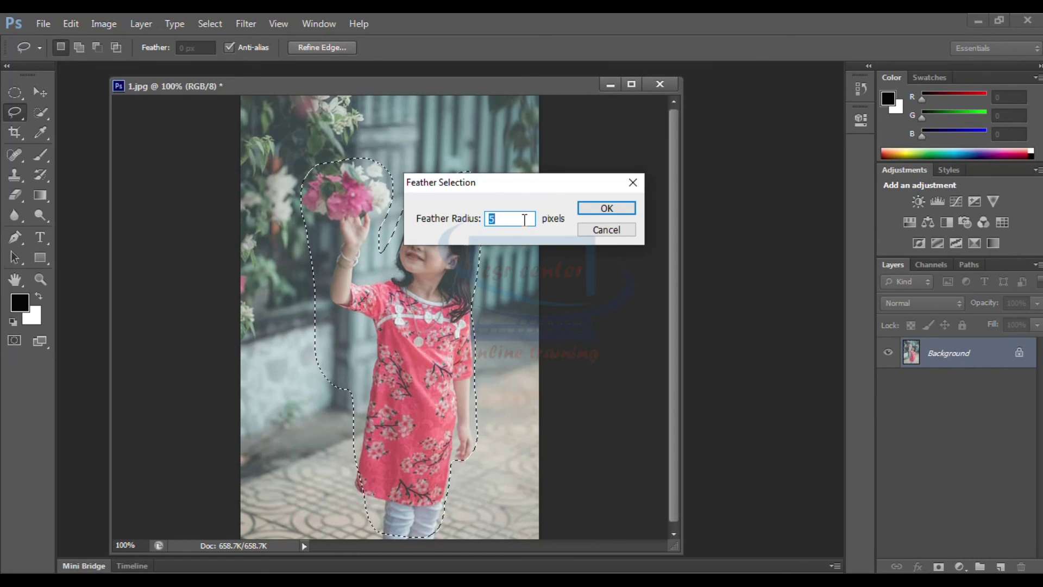
pyautogui.click(600, 209)
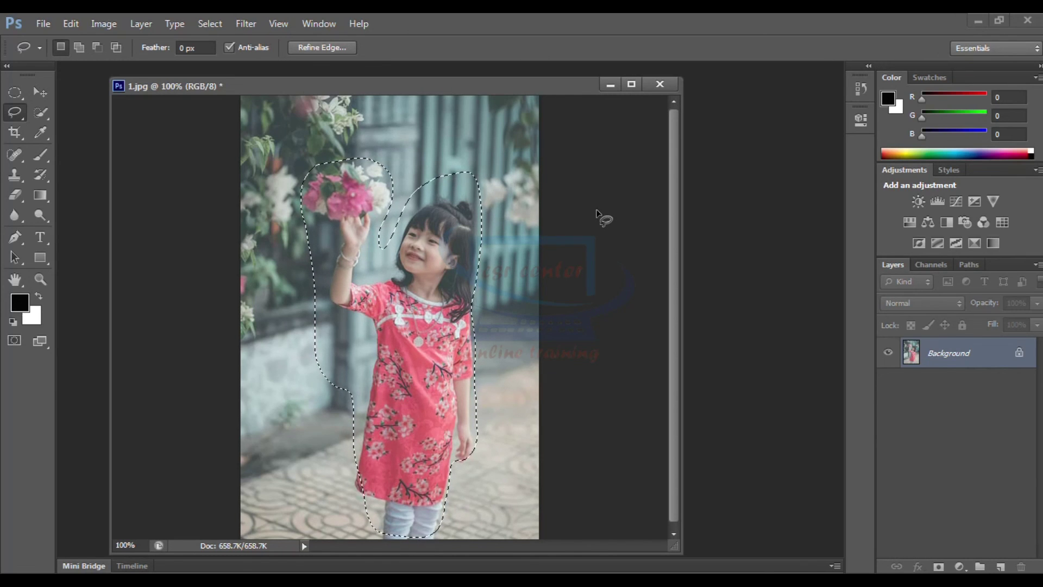
# - Create a new transparent document 4 inches wide and 8 inches high at 72 pixels per inch
pyautogui.hotkey('ctrl', 'n')
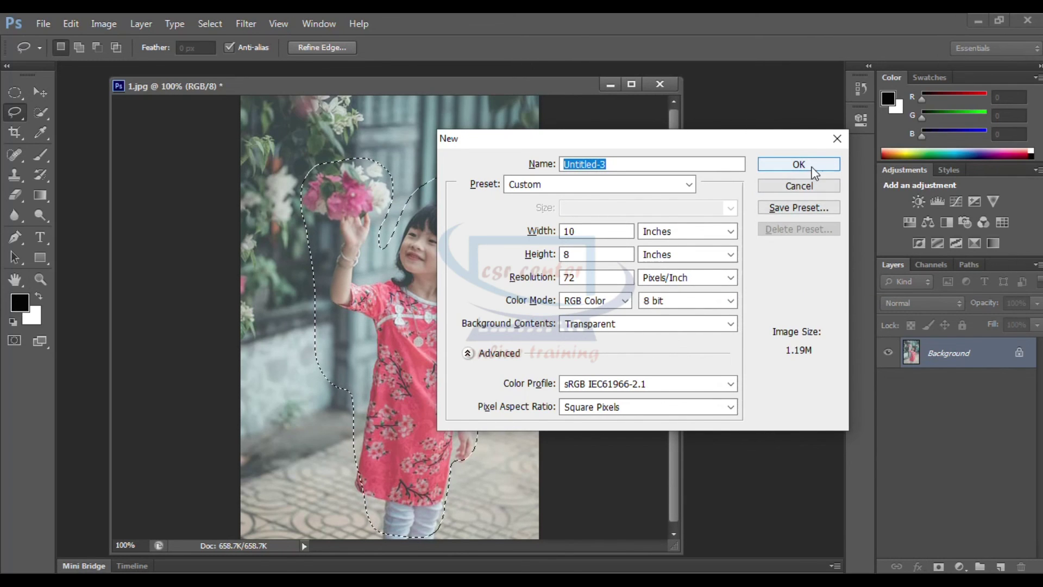
pyautogui.click(605, 231)
pyautogui.write('8')
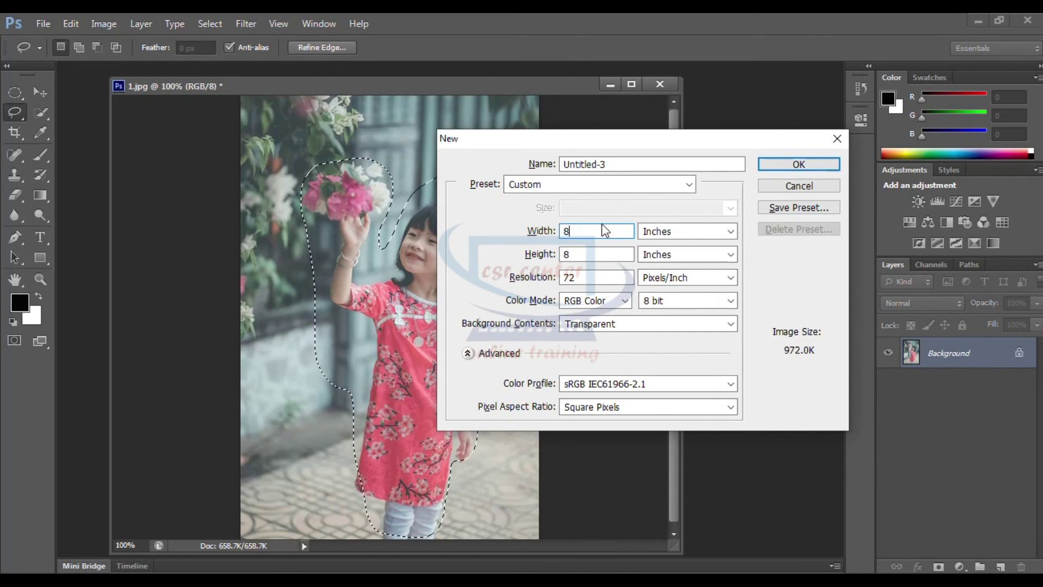
pyautogui.press('BackSpace')
pyautogui.write('4')
pyautogui.click(793, 166)
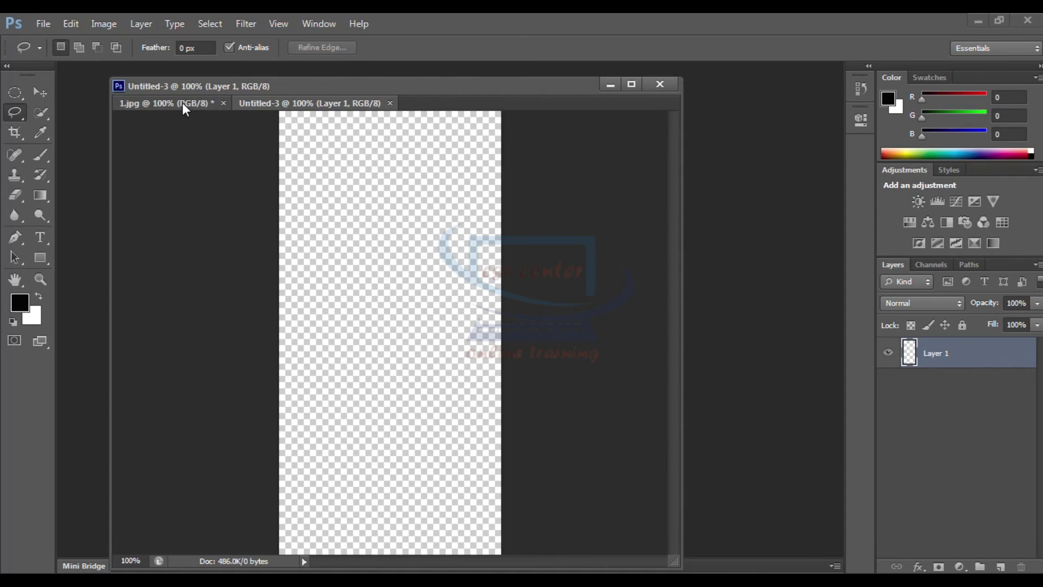
# - Copy the feathered selection of the girl from 1.jpg into Untitled-3 and adjust its position slightly on the canvas
pyautogui.click(181, 102)
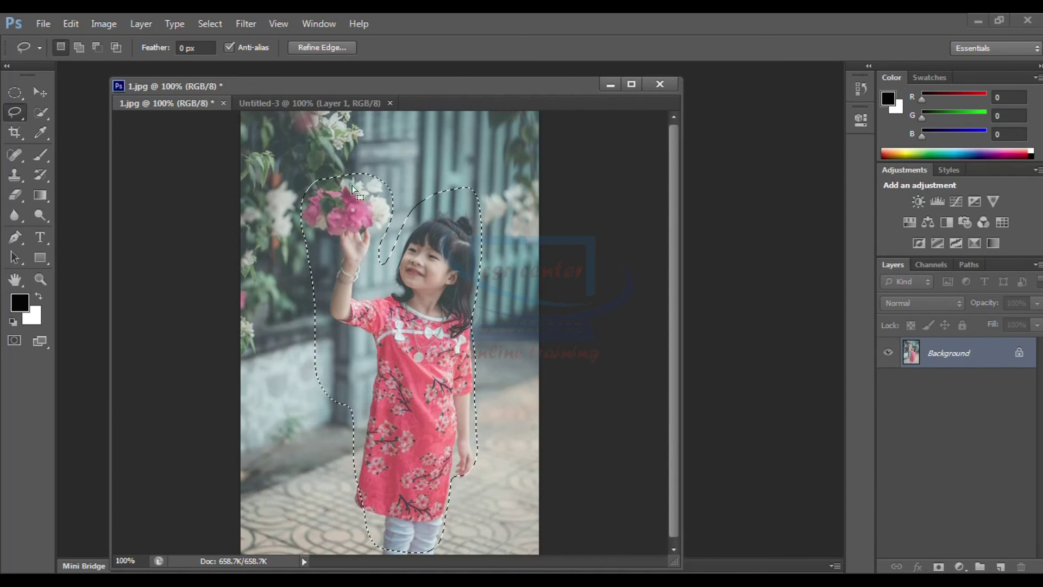
pyautogui.click(309, 102)
pyautogui.hotkey('ctrl', 'v')
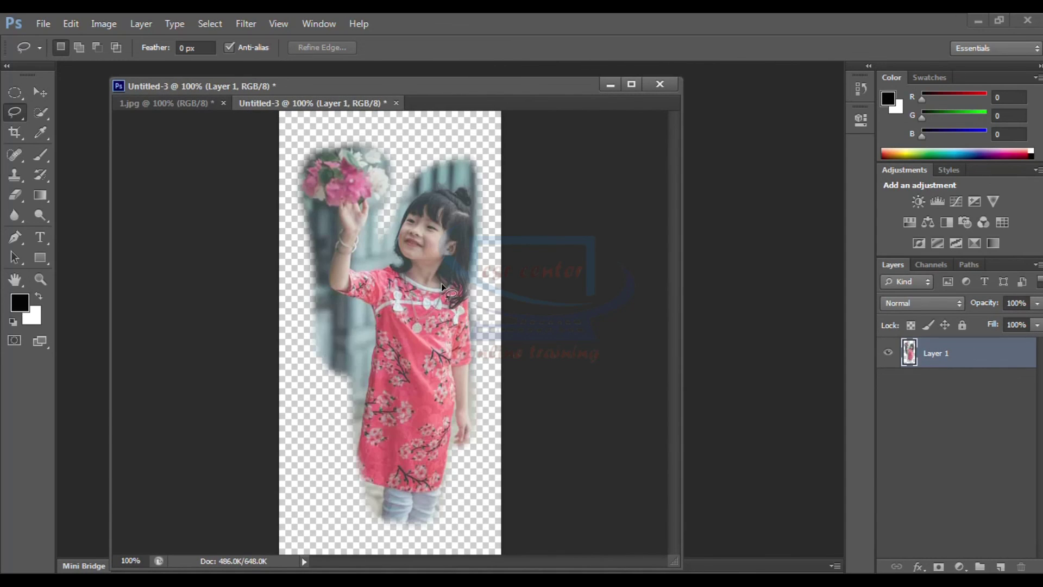
pyautogui.click(40, 92)
pyautogui.moveTo(394, 279)
pyautogui.mouseDown()
pyautogui.moveTo(407, 305)
pyautogui.moveTo(387, 283)
pyautogui.mouseUp()
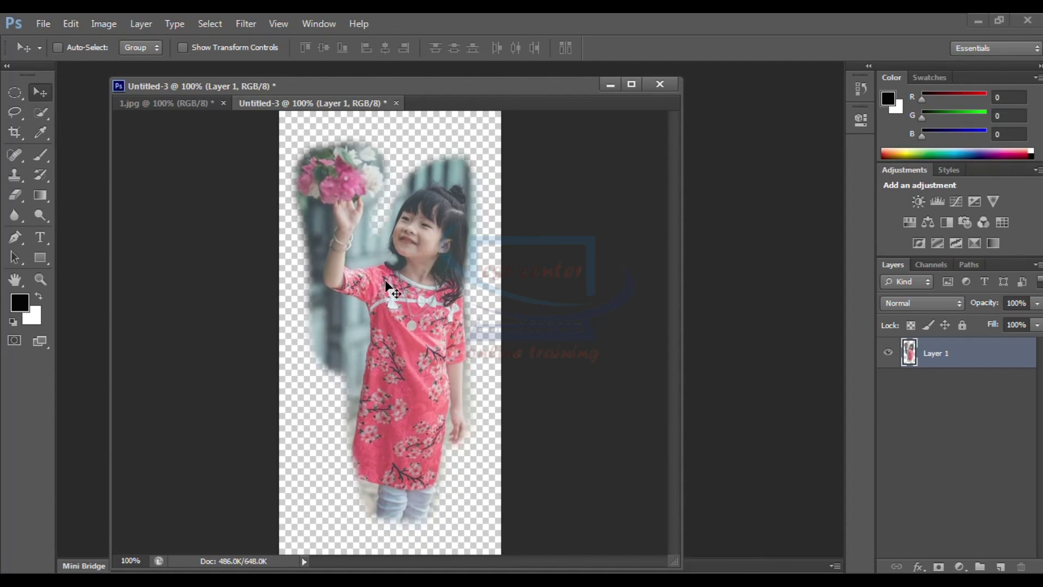
# - Bring up the available lasso tool variants
pyautogui.click(21, 120)
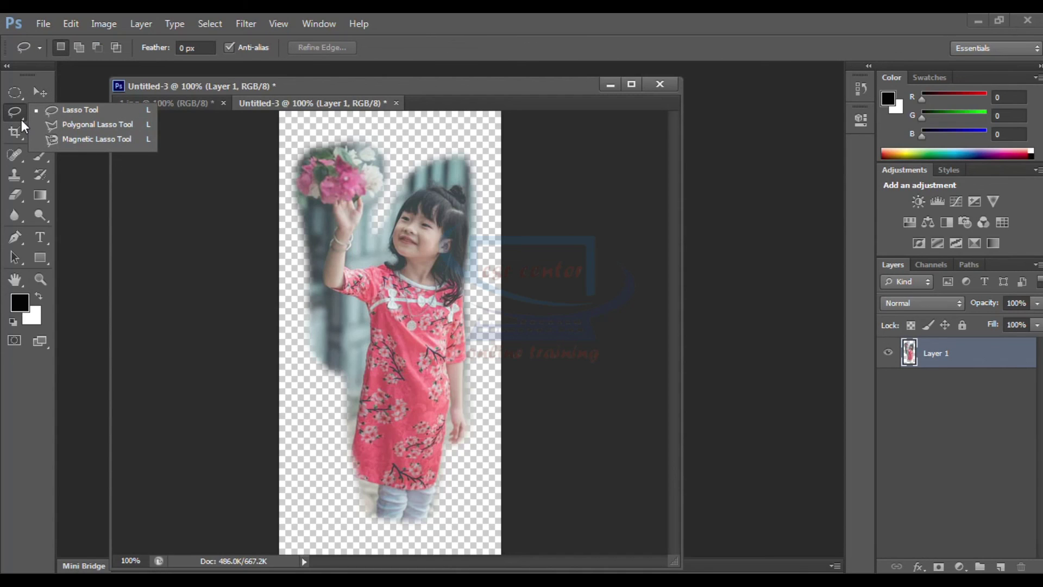